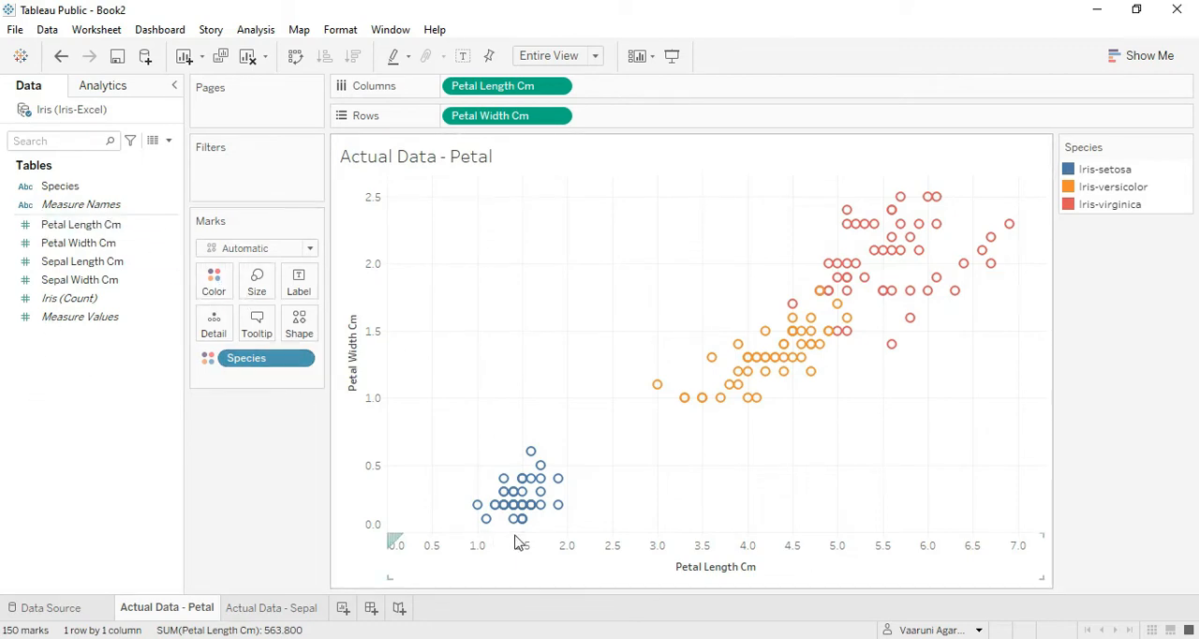
Select the Iris-setosa cluster on the petal scatter plot, examine its petal length and width, and clear the selection.
mouse_move(848, 267)
left_click_drag(635, 530, 388, 384)
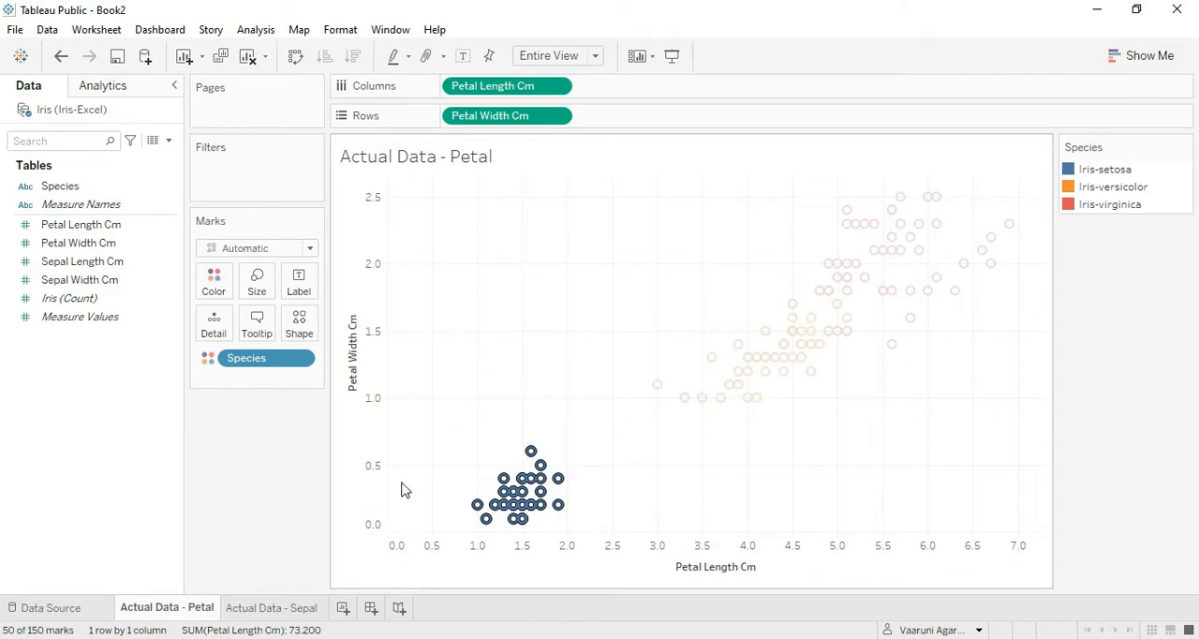
right_click(546, 507)
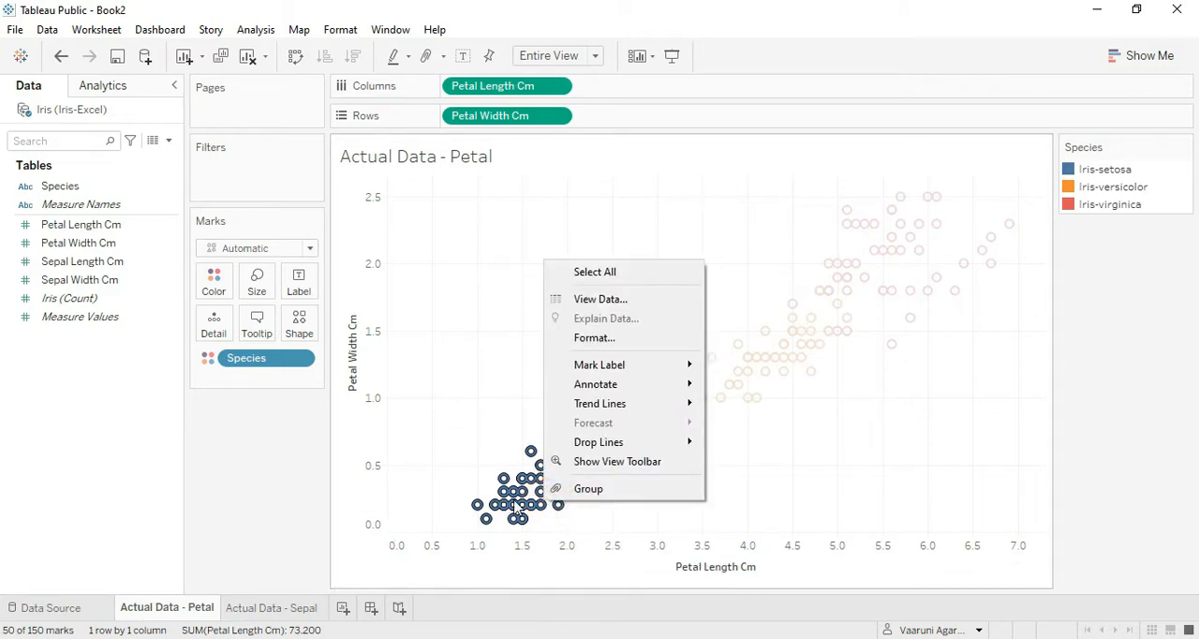
left_click(516, 509)
left_click_drag(628, 526, 386, 390)
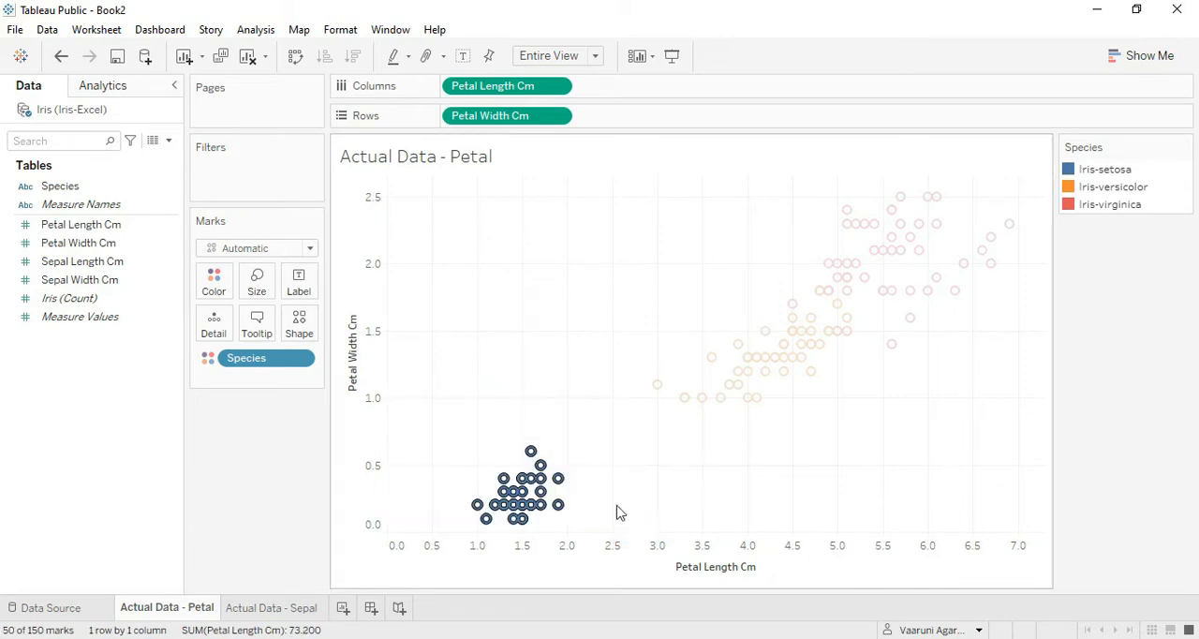
mouse_move(545, 481)
mouse_move(546, 521)
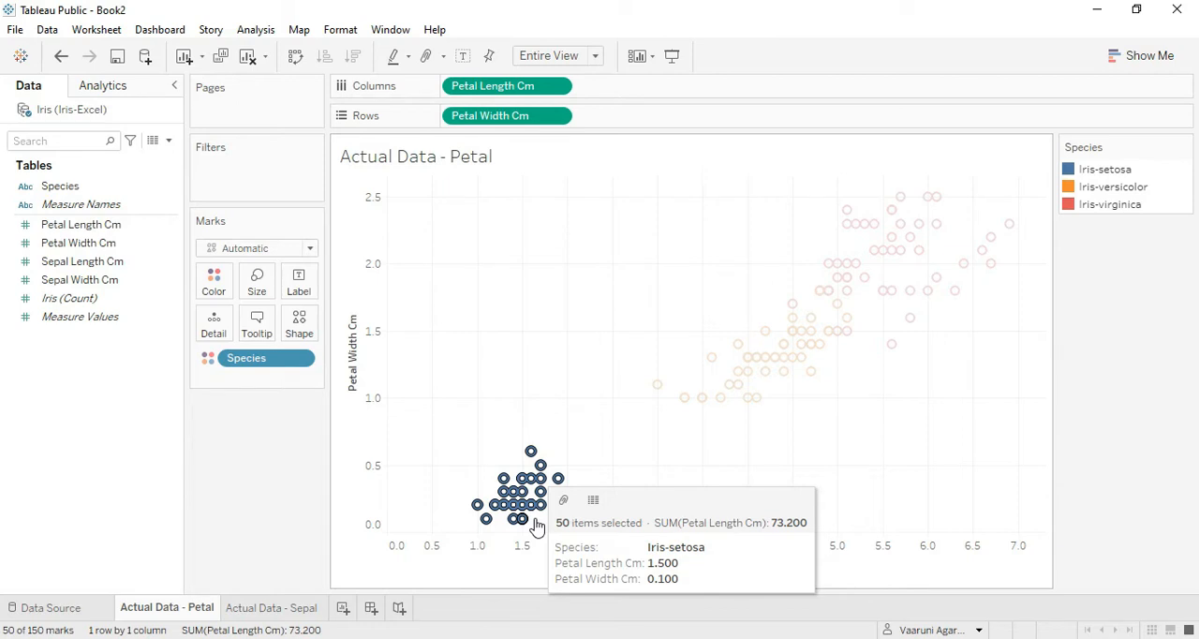
left_click(924, 453)
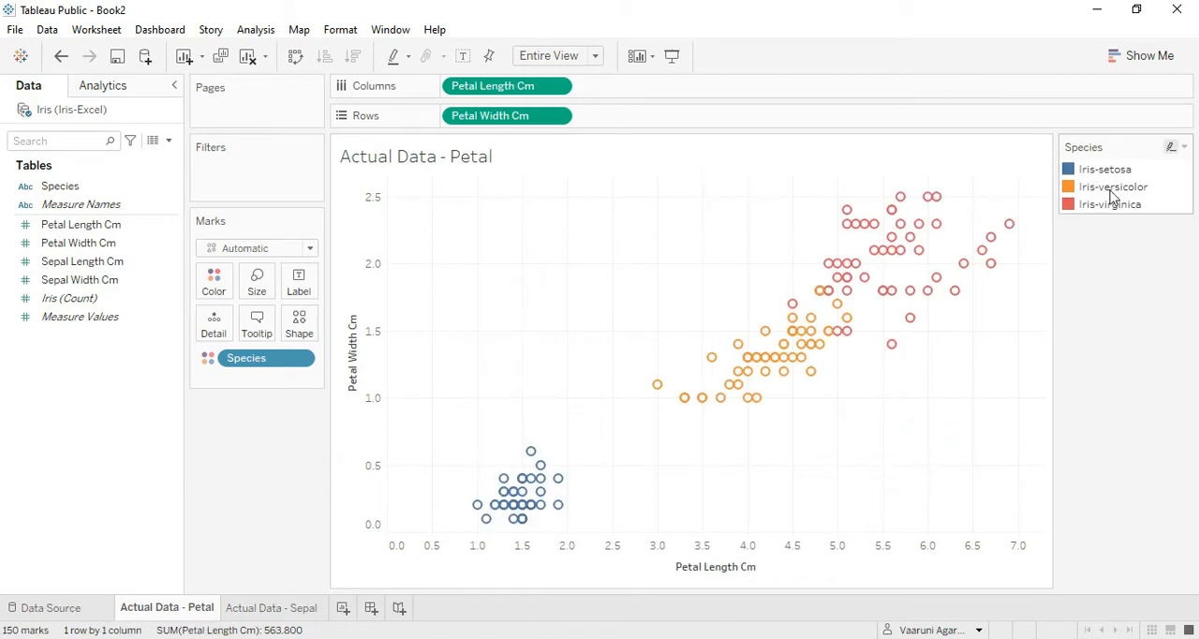
Filter the petal scatter plot to keep only Iris-versicolor and undo that filter.
left_click(1110, 191)
left_click(975, 210)
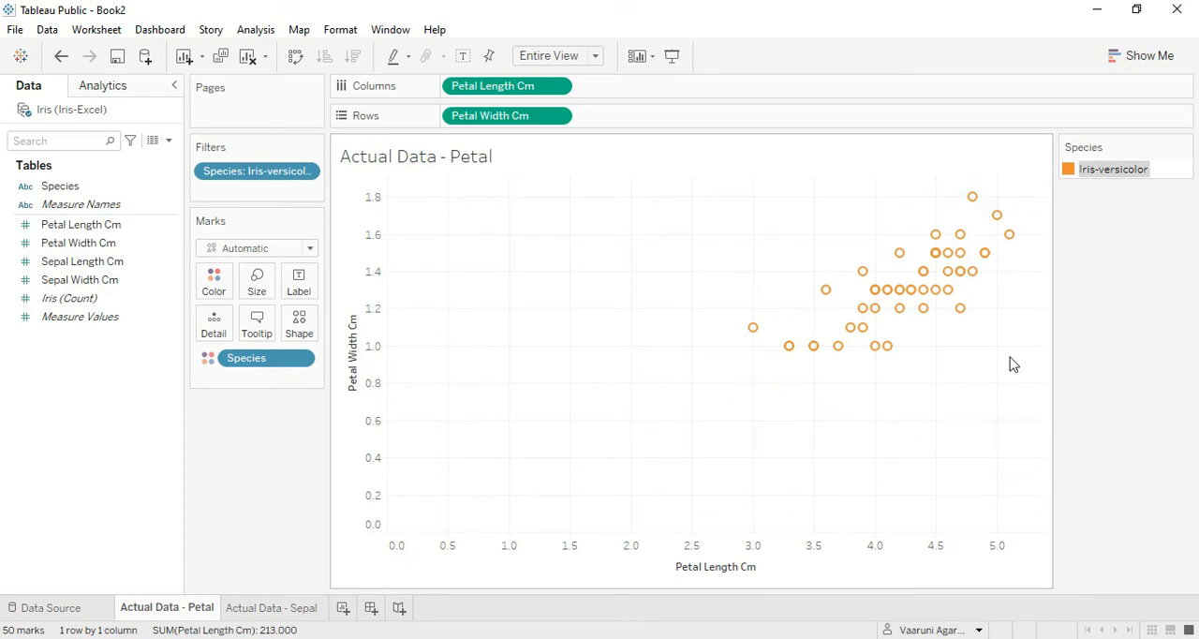
key("ctrl+z")
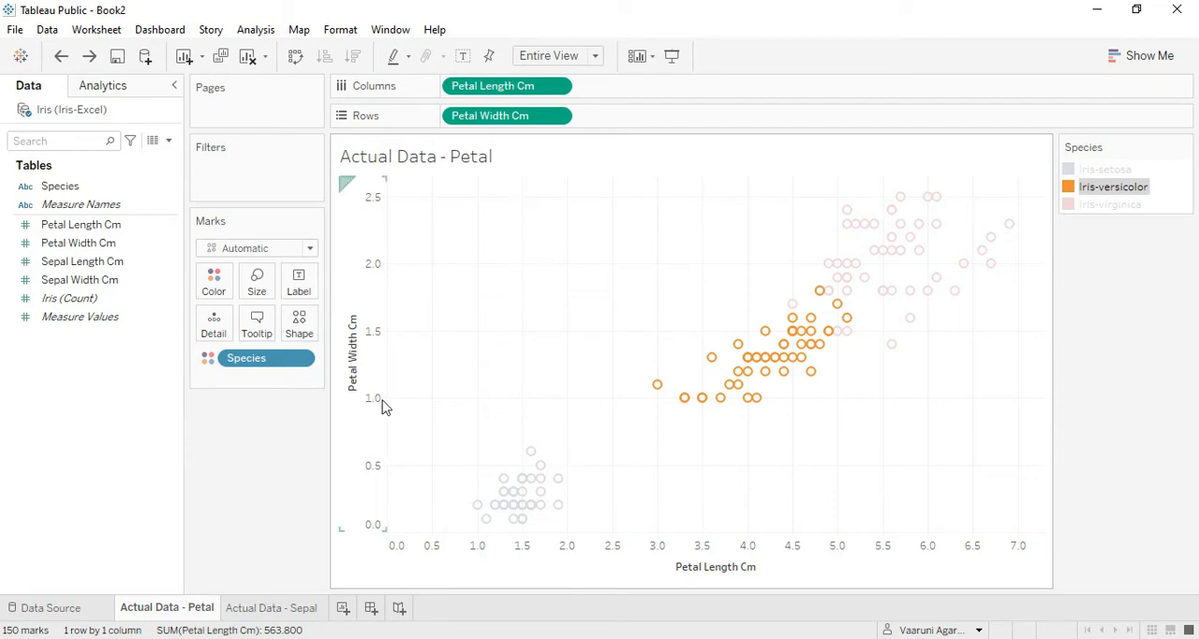
Examine petal length and width of the highlighted Iris-versicolor points and clear the highlight.
mouse_move(844, 300)
mouse_move(660, 400)
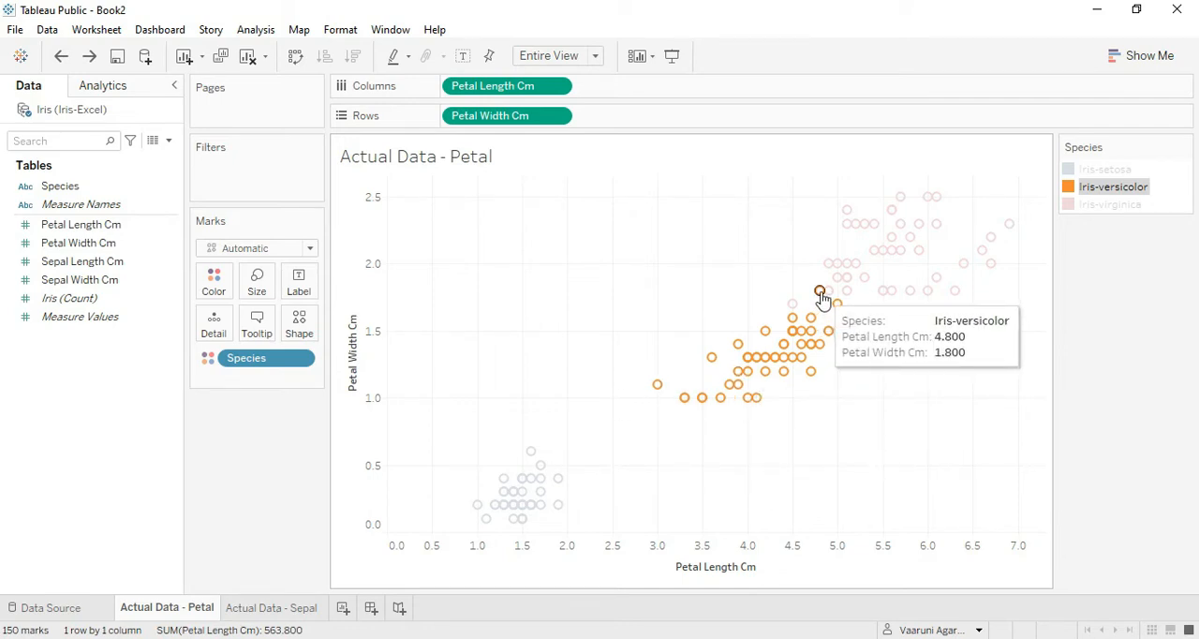
mouse_move(737, 407)
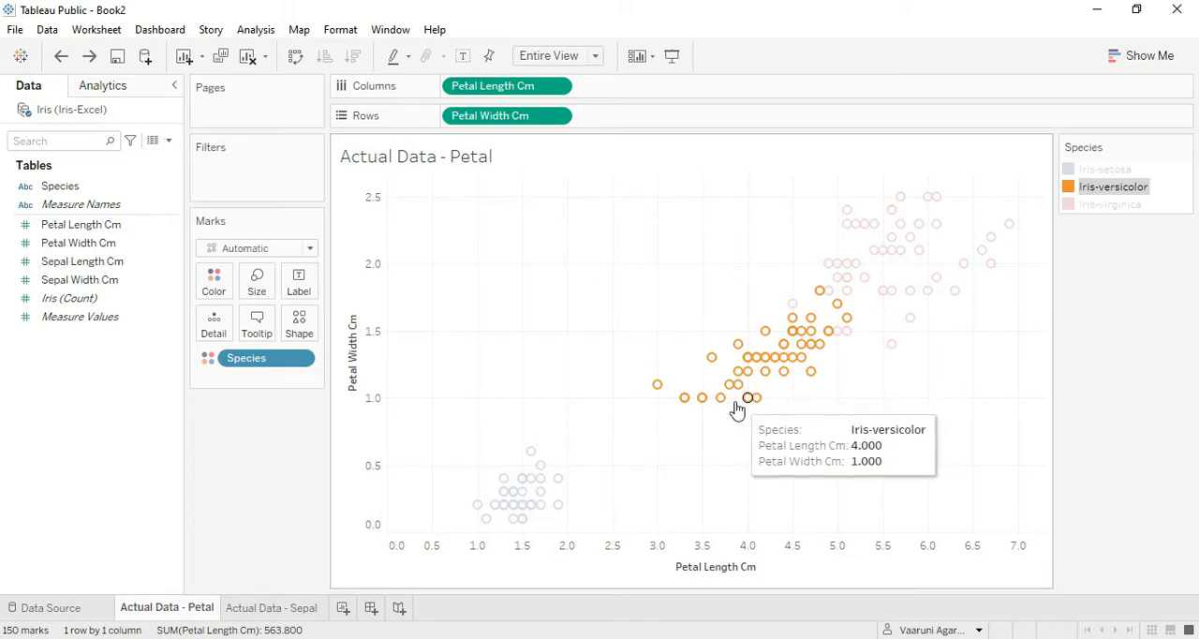
mouse_move(811, 373)
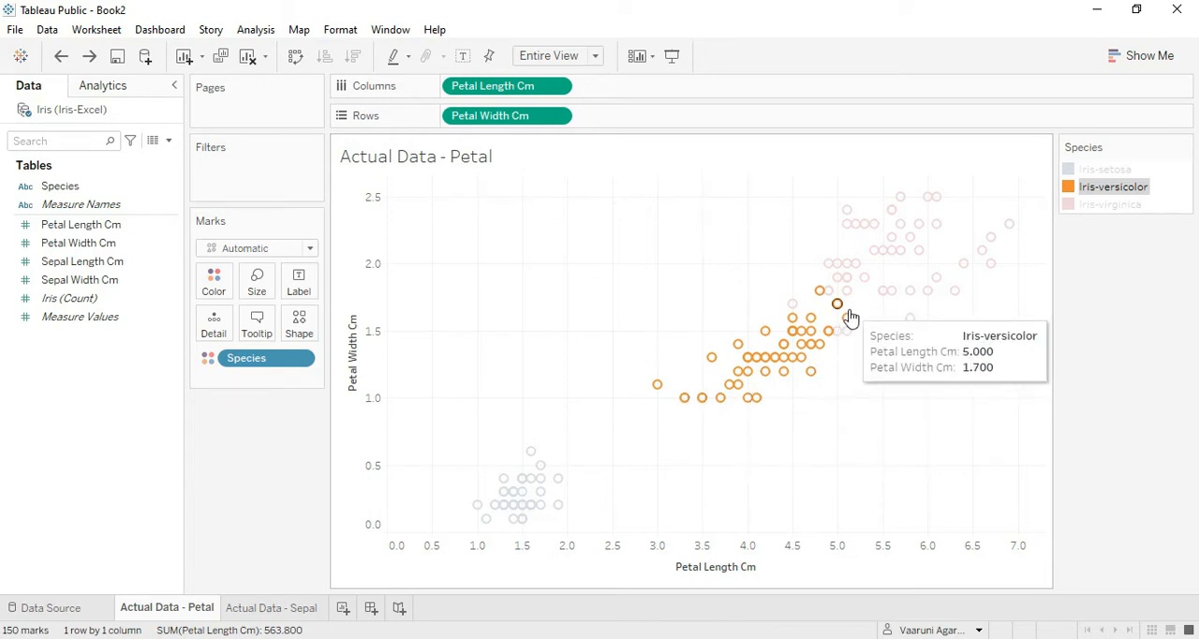
mouse_move(846, 323)
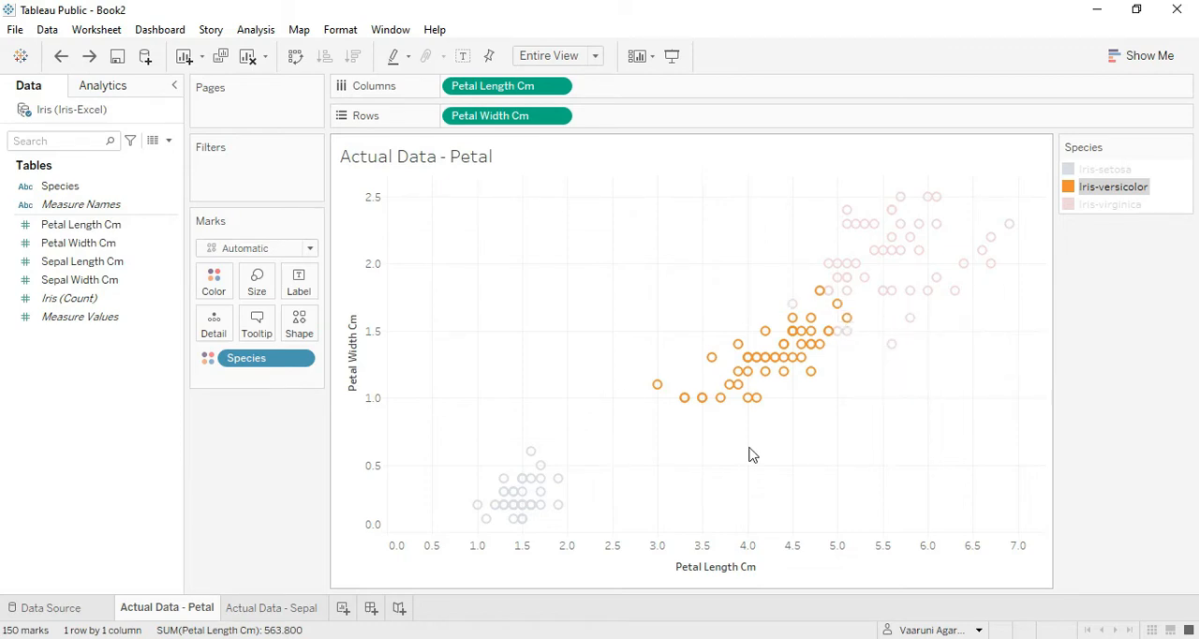
left_click(1003, 385)
Highlight Iris-virginica on the petal scatter plot, examine its points, and clear the highlight.
left_click(1115, 204)
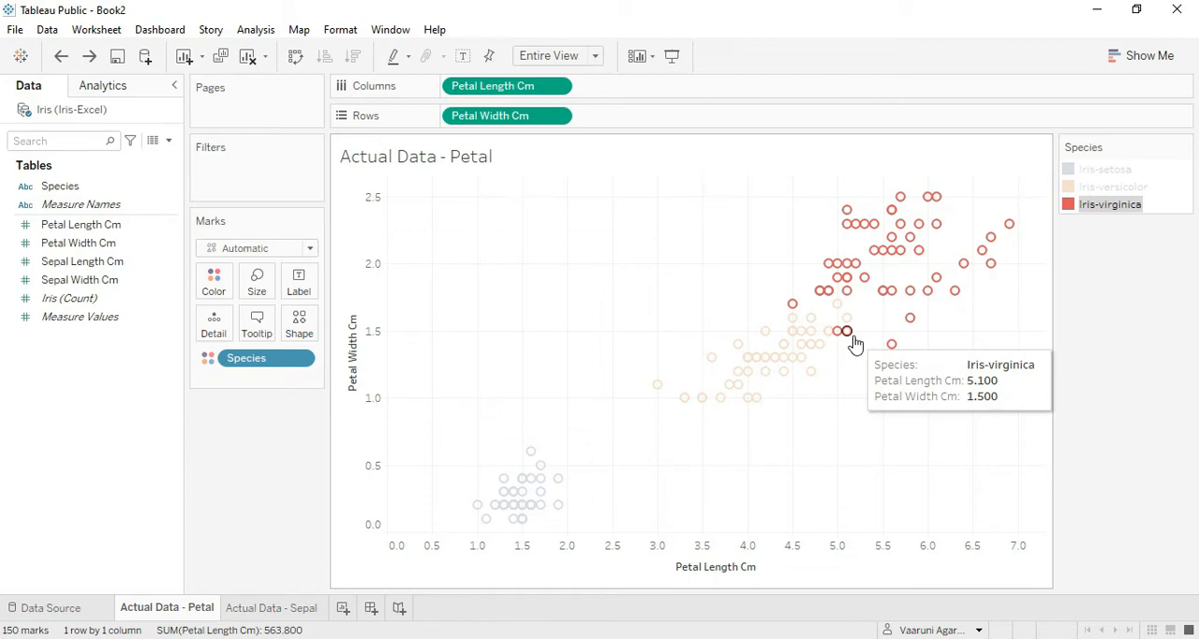
left_click(999, 366)
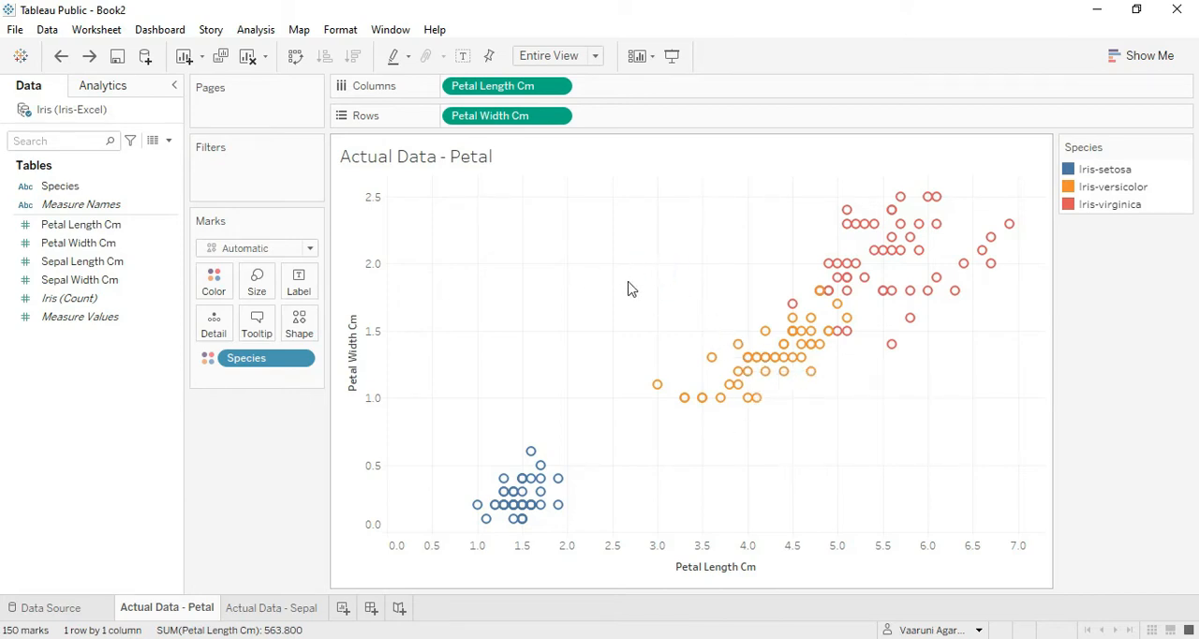
mouse_move(746, 356)
left_click(992, 638)
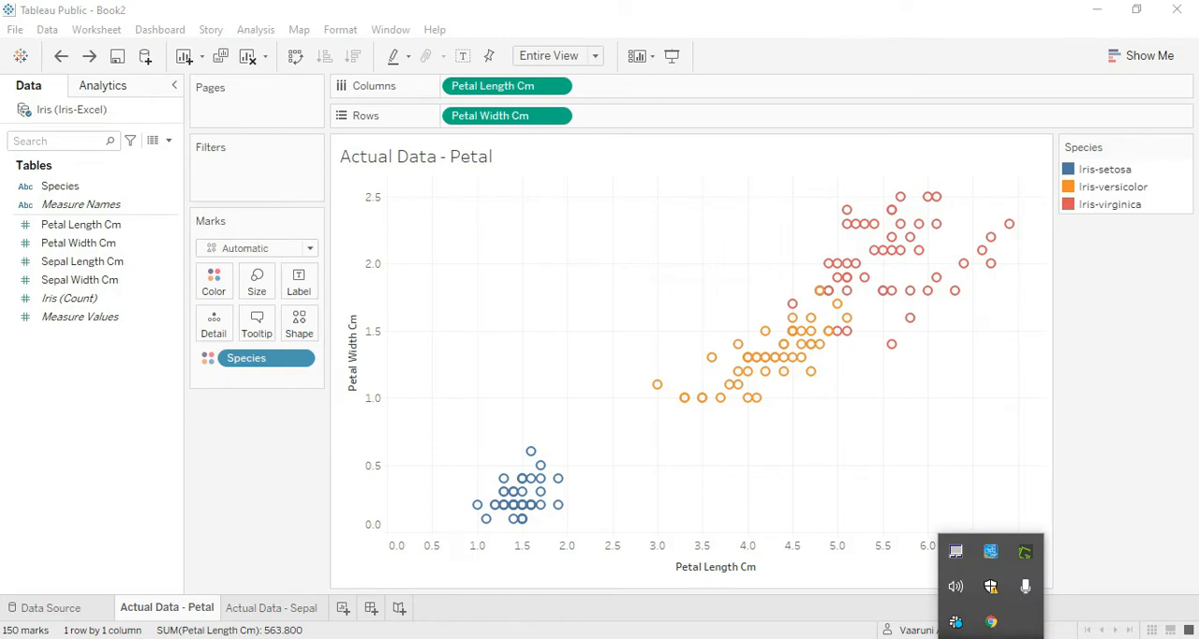
left_click(991, 638)
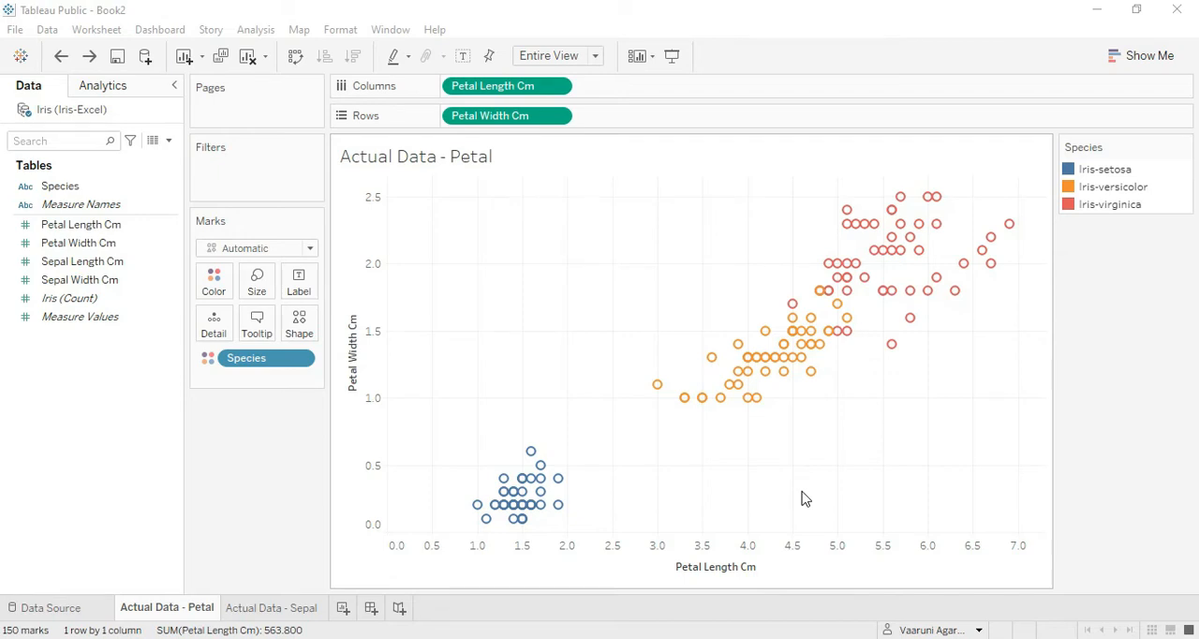
On the Actual Data - Sepal sheet, plot Sepal Length Cm as columns against Sepal Width Cm as rows with measure aggregation turned off.
left_click(277, 618)
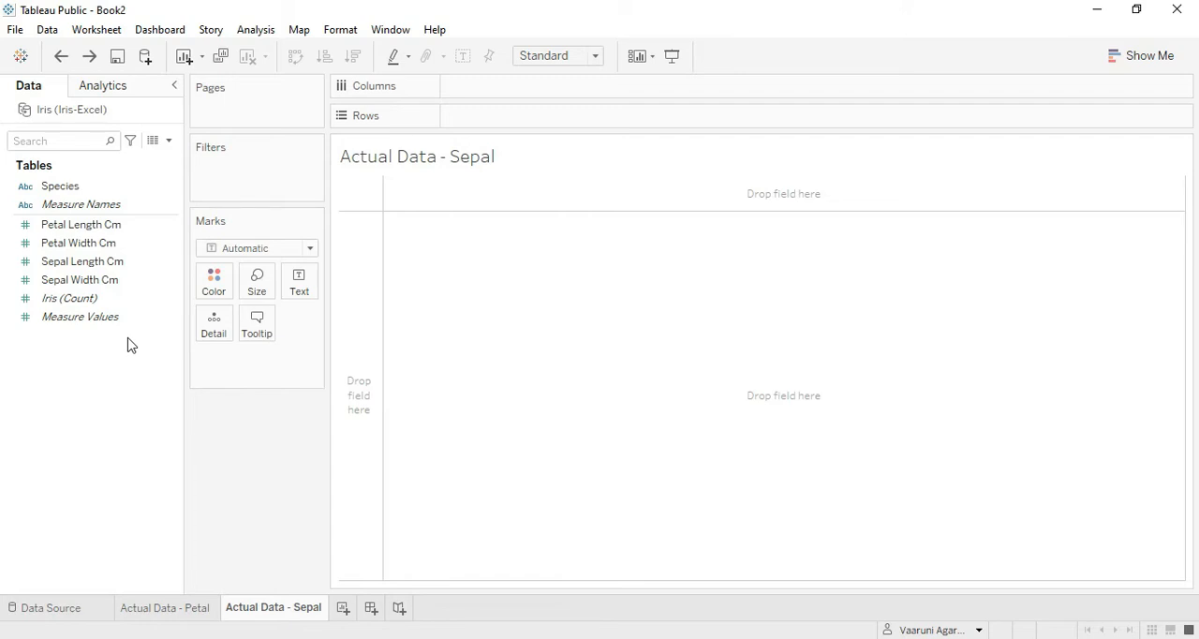
left_click(183, 611)
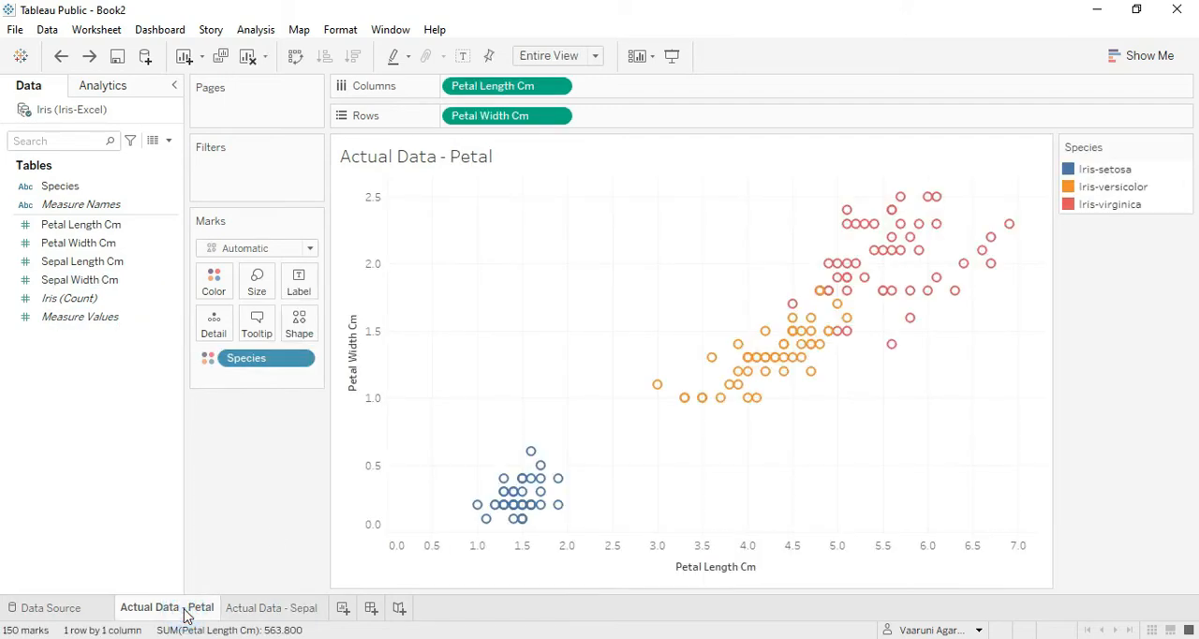
left_click(244, 610)
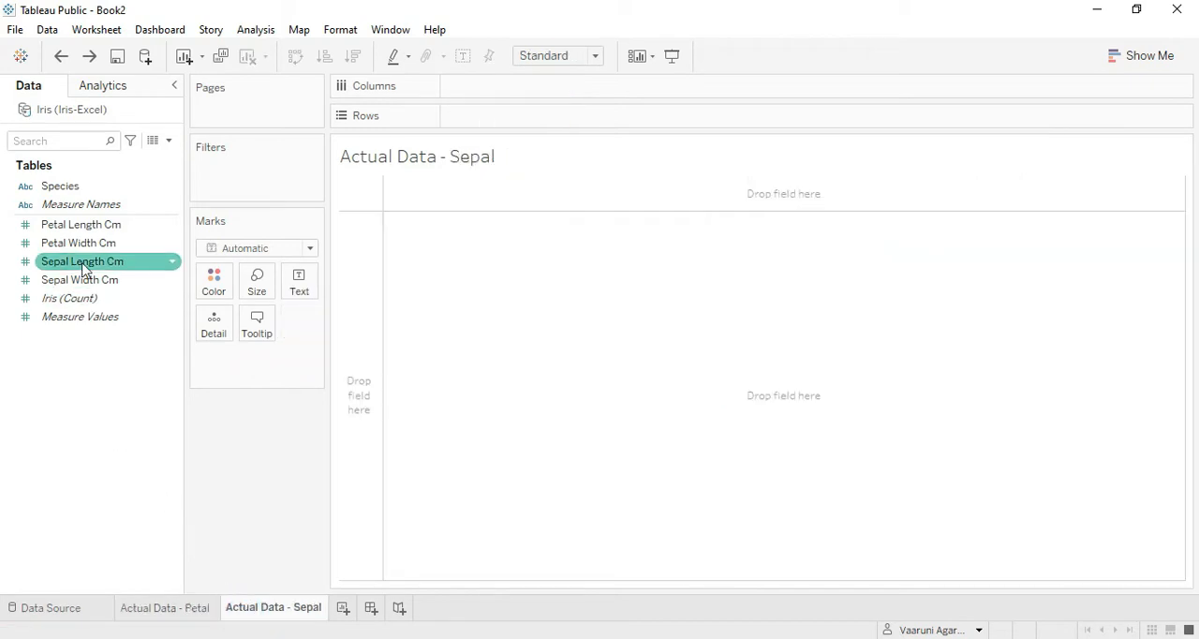
left_click_drag(82, 262, 487, 88)
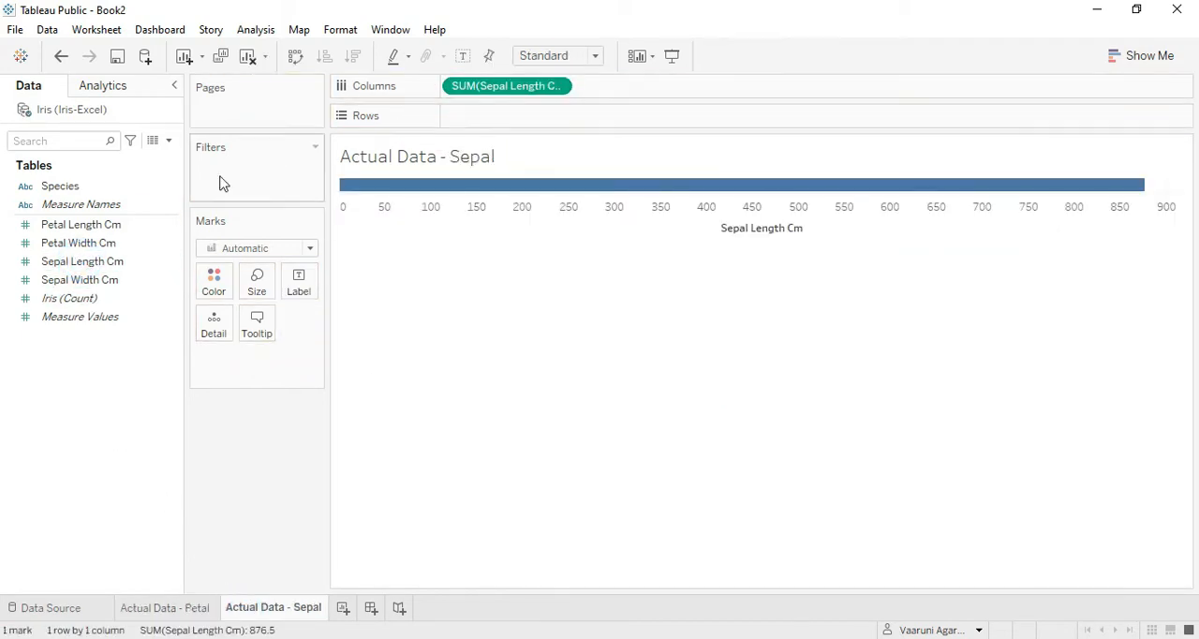
left_click(75, 281)
left_click_drag(75, 281, 501, 114)
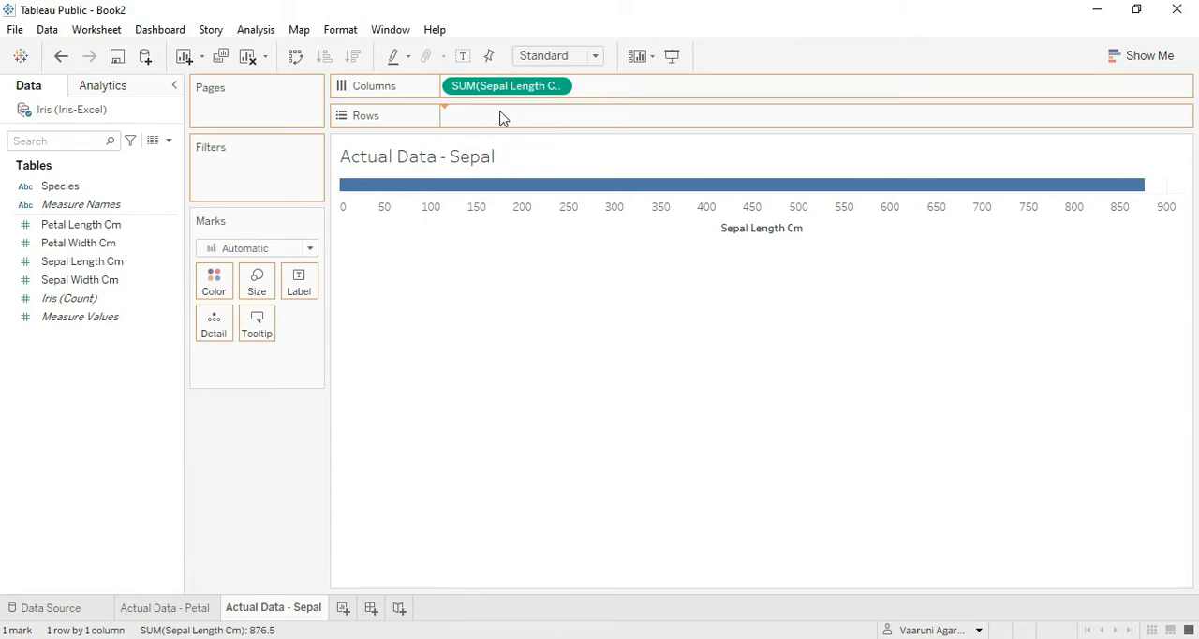
left_click(260, 33)
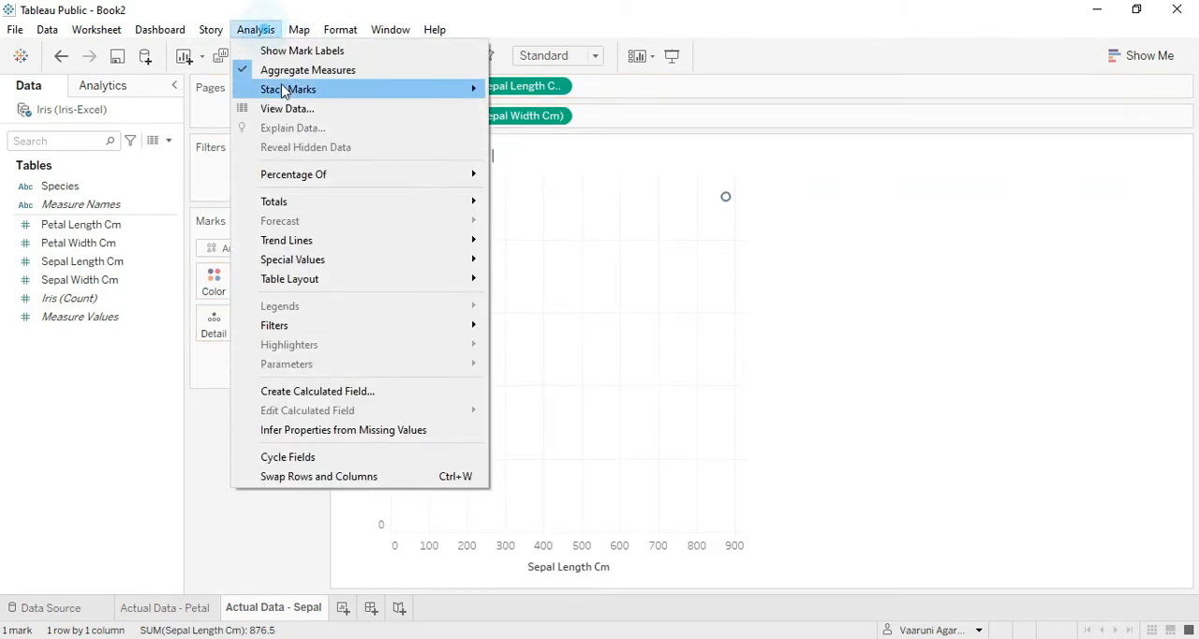
left_click(281, 68)
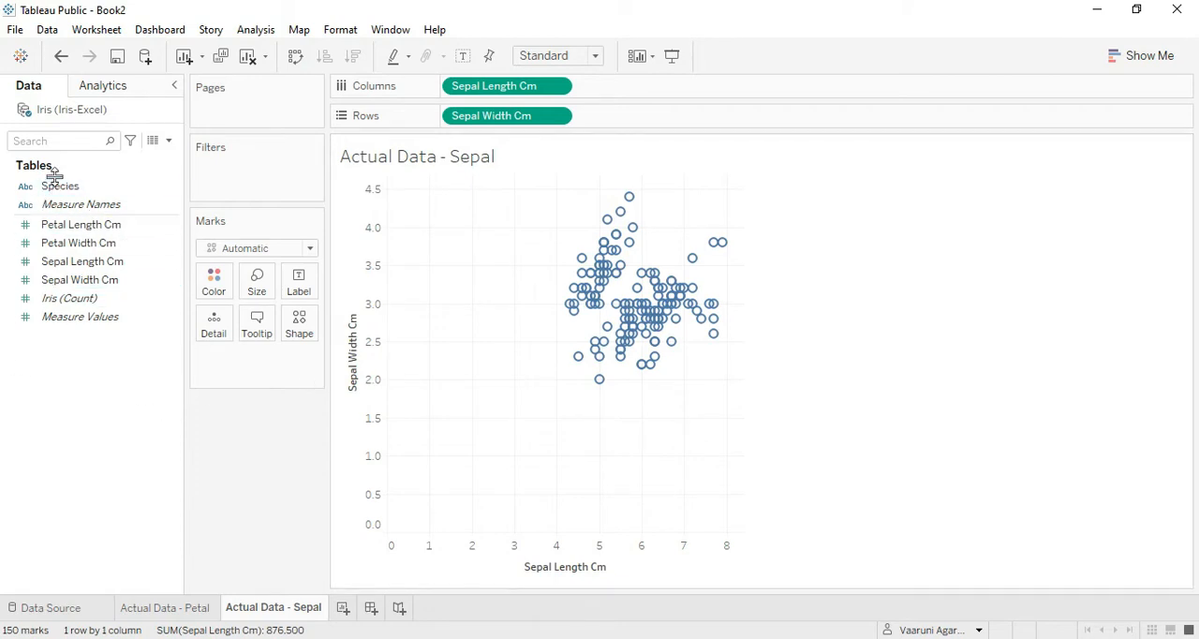
Color the sepal scatter plot's marks by Species and fit the chart to Entire View.
left_click_drag(57, 185, 217, 286)
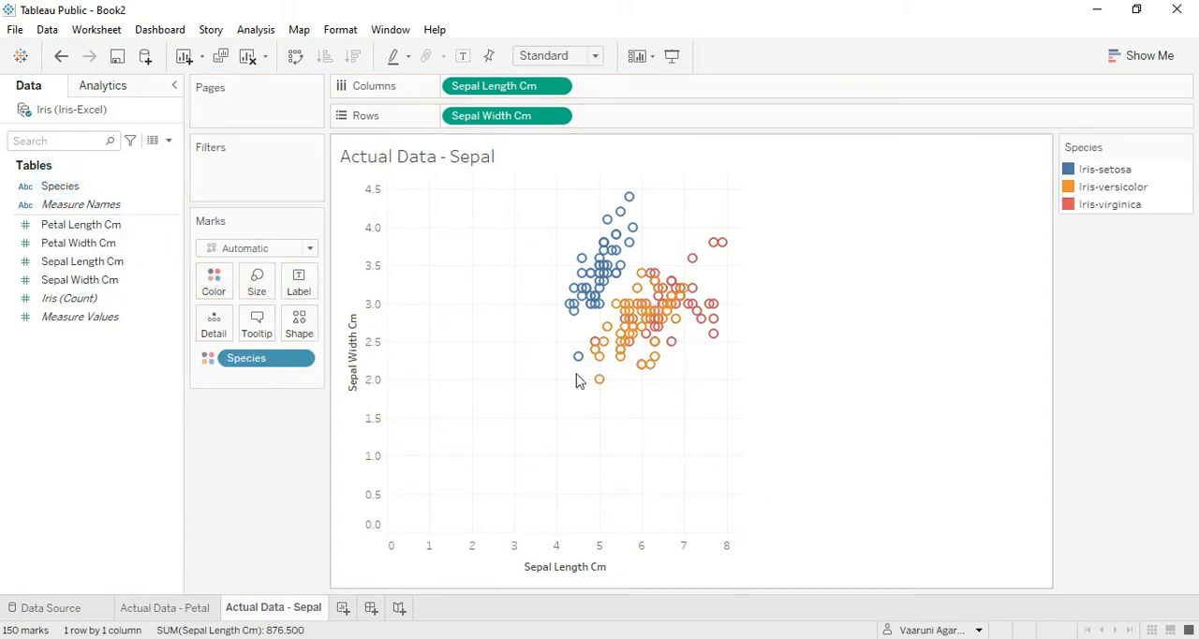
left_click(594, 56)
left_click(545, 118)
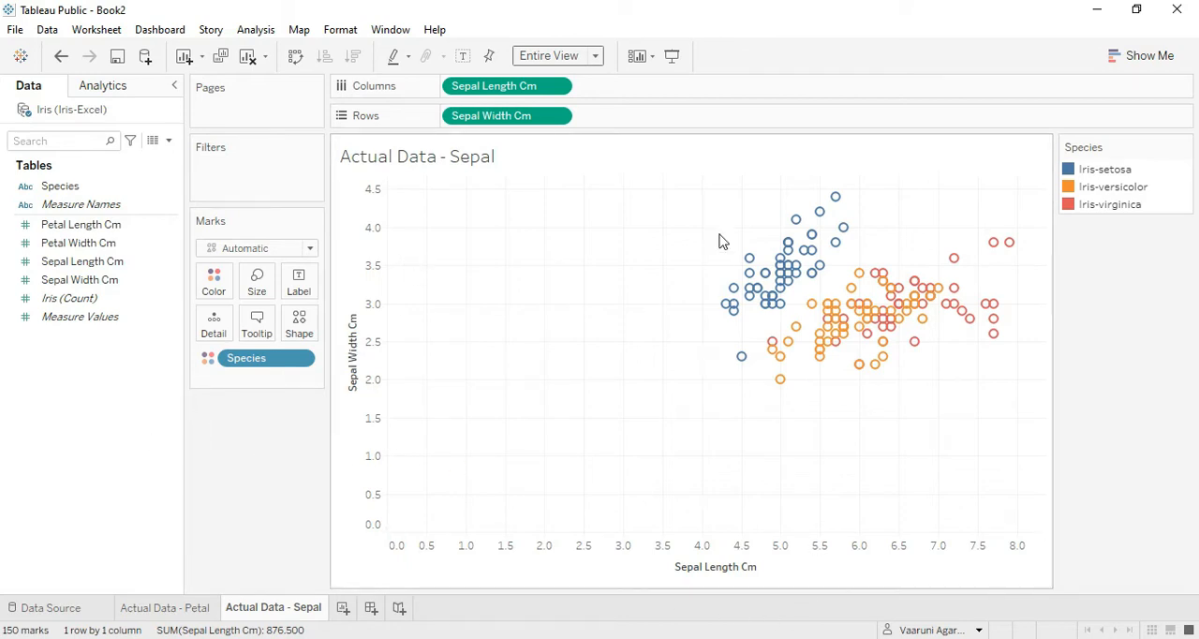
Highlight Iris-setosa, Iris-versicolor and Iris-virginica in turn on the sepal scatter plot and clear the highlight.
left_click(1110, 171)
left_click(1132, 187)
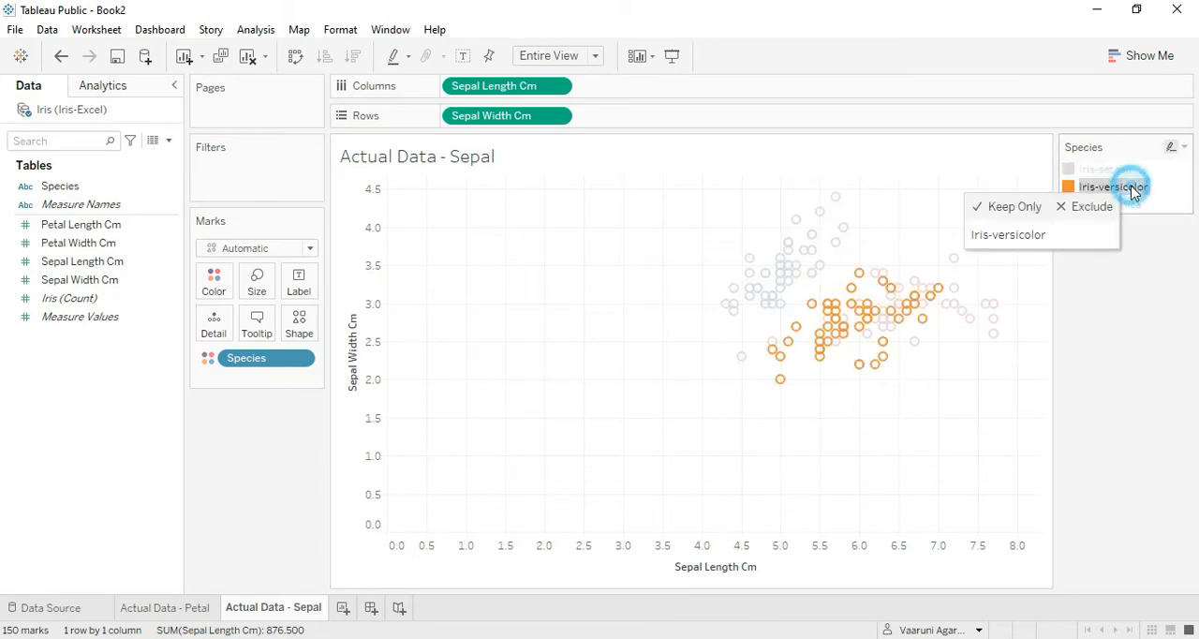
left_click(1115, 212)
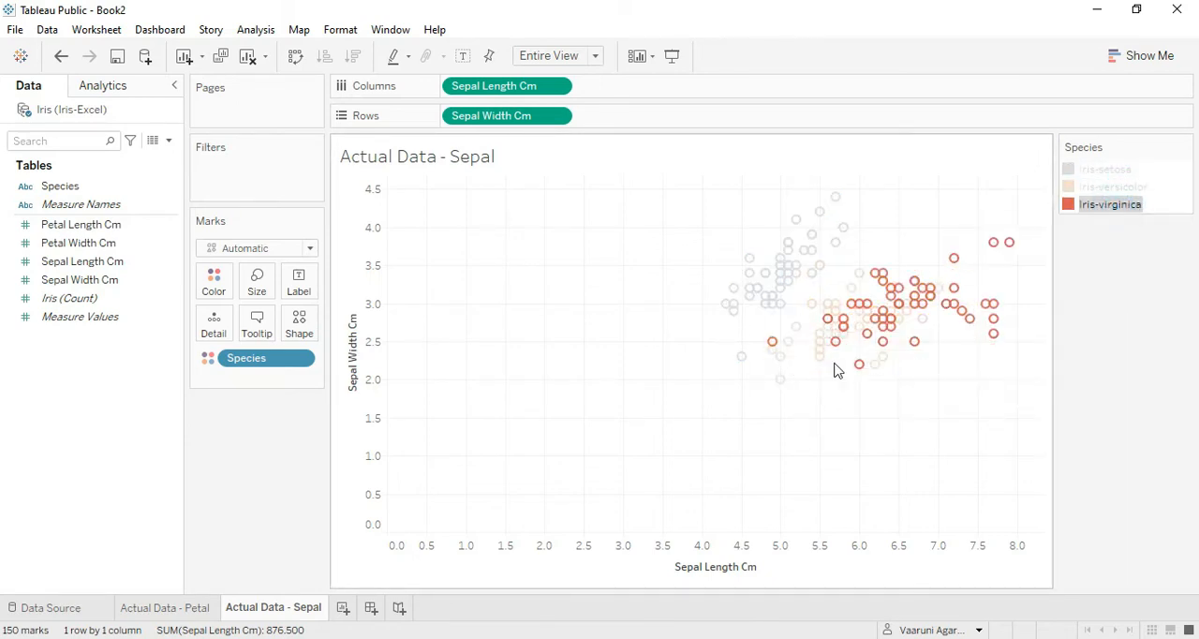
left_click(712, 467)
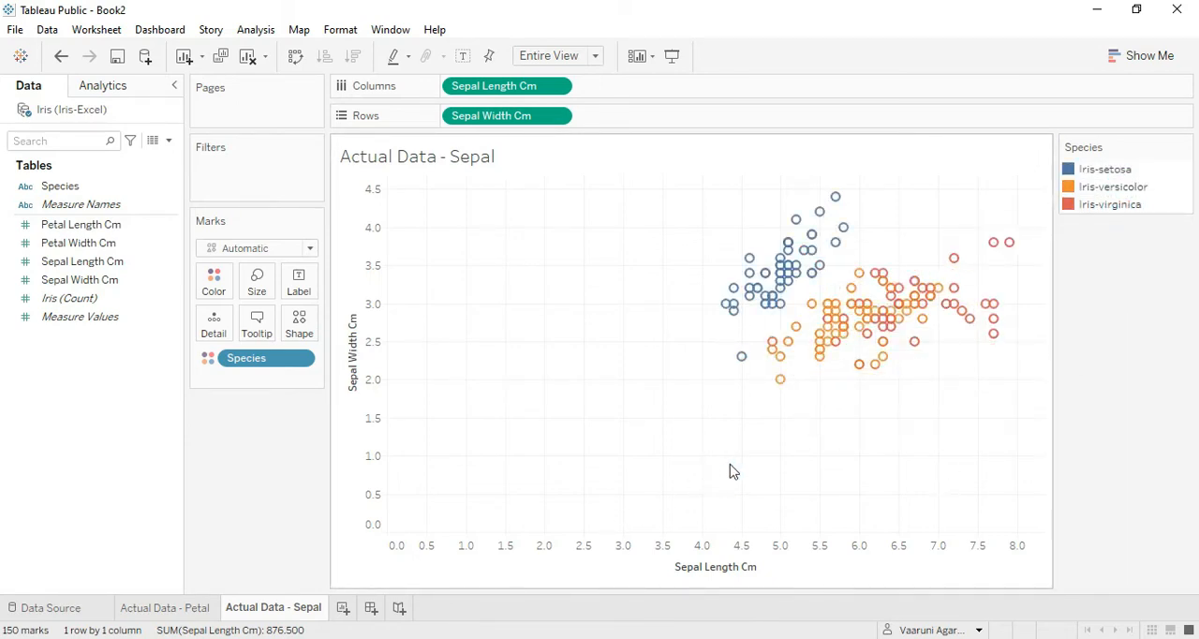
Compare how the species separate on the Actual Data - Petal and Actual Data - Sepal scatter plots.
left_click(192, 607)
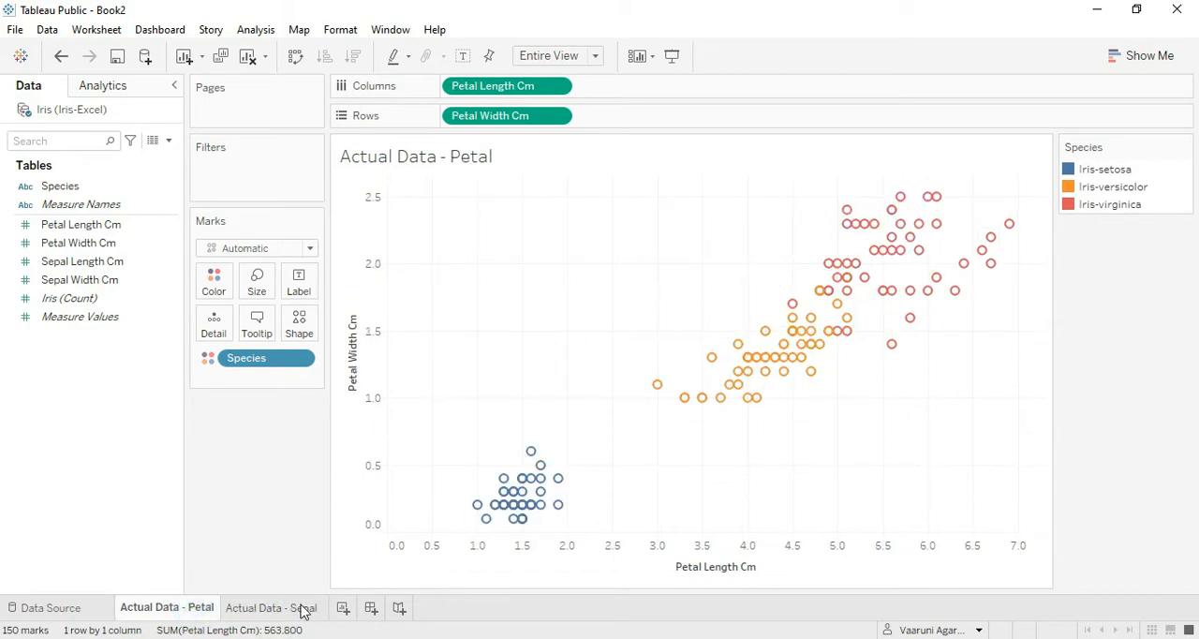
left_click(299, 608)
left_click(186, 607)
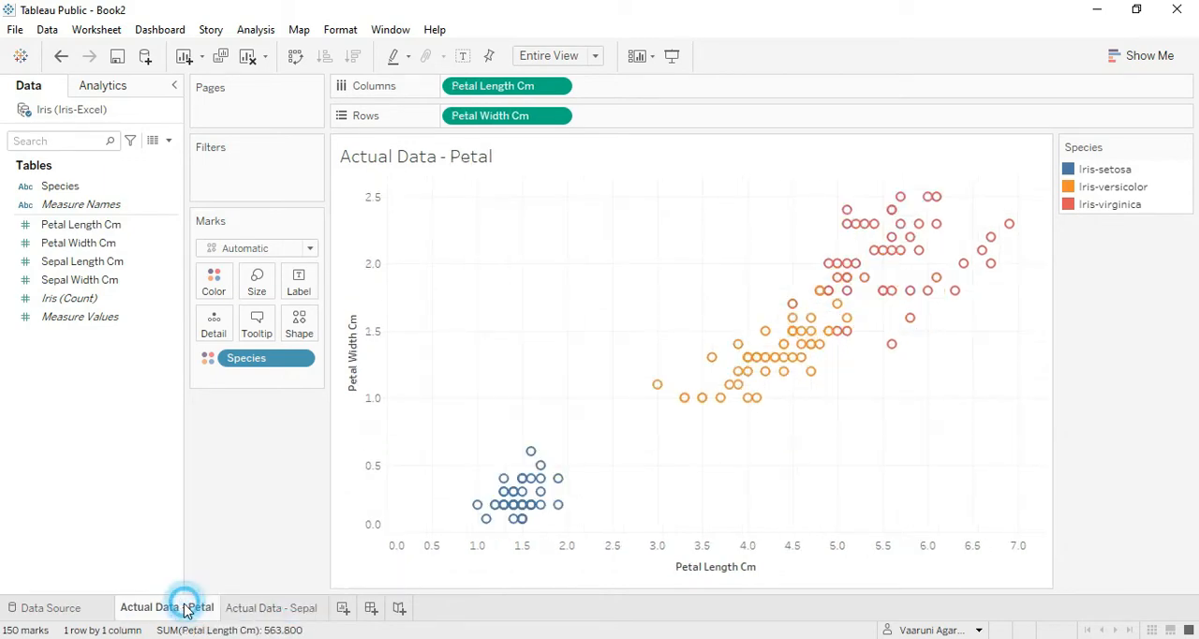
mouse_move(264, 618)
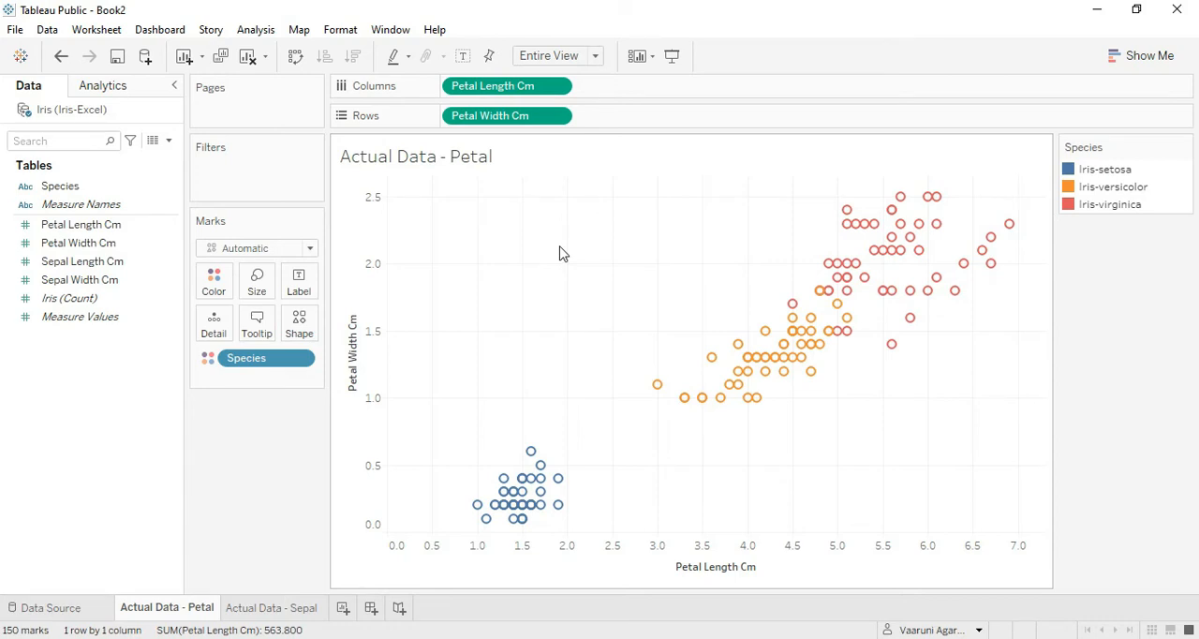
left_click(249, 609)
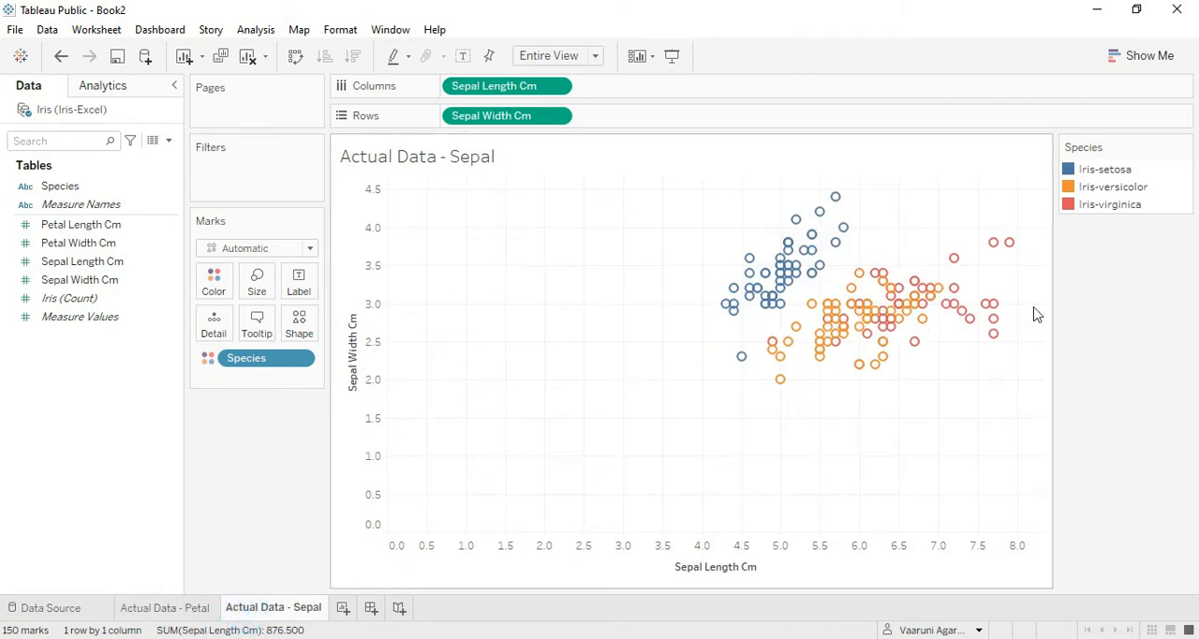
mouse_move(816, 377)
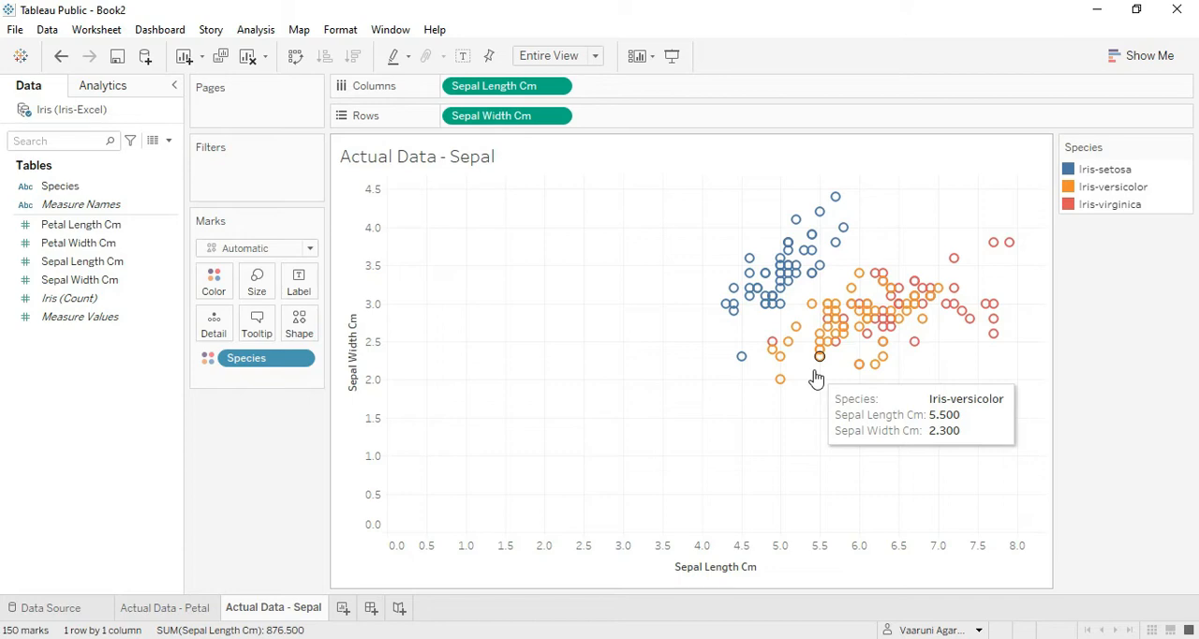
left_click(164, 608)
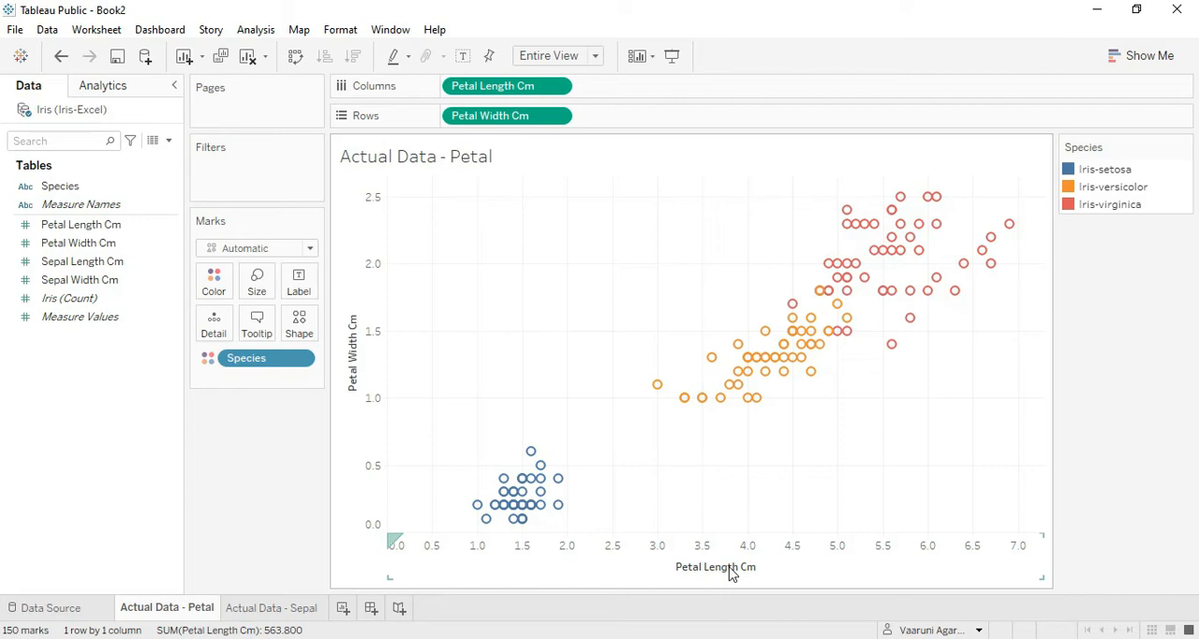
left_click(313, 611)
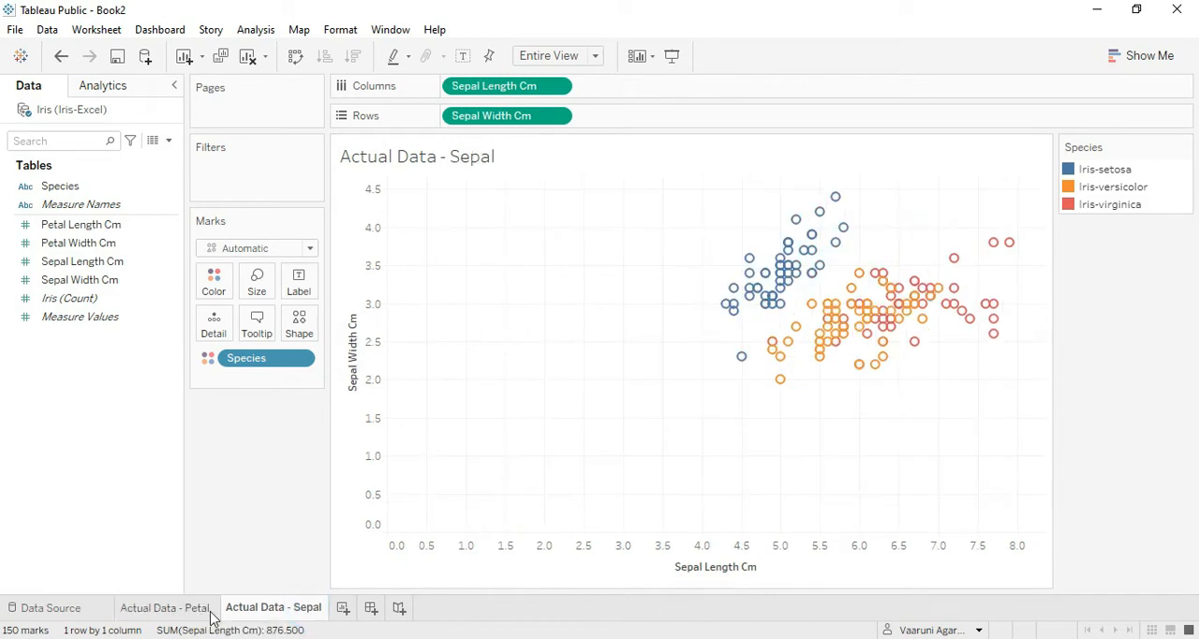
Move the Actual Data - Sepal sheet ahead of Actual Data - Petal and open the petal sheet.
left_click_drag(242, 610, 128, 623)
left_click(285, 611)
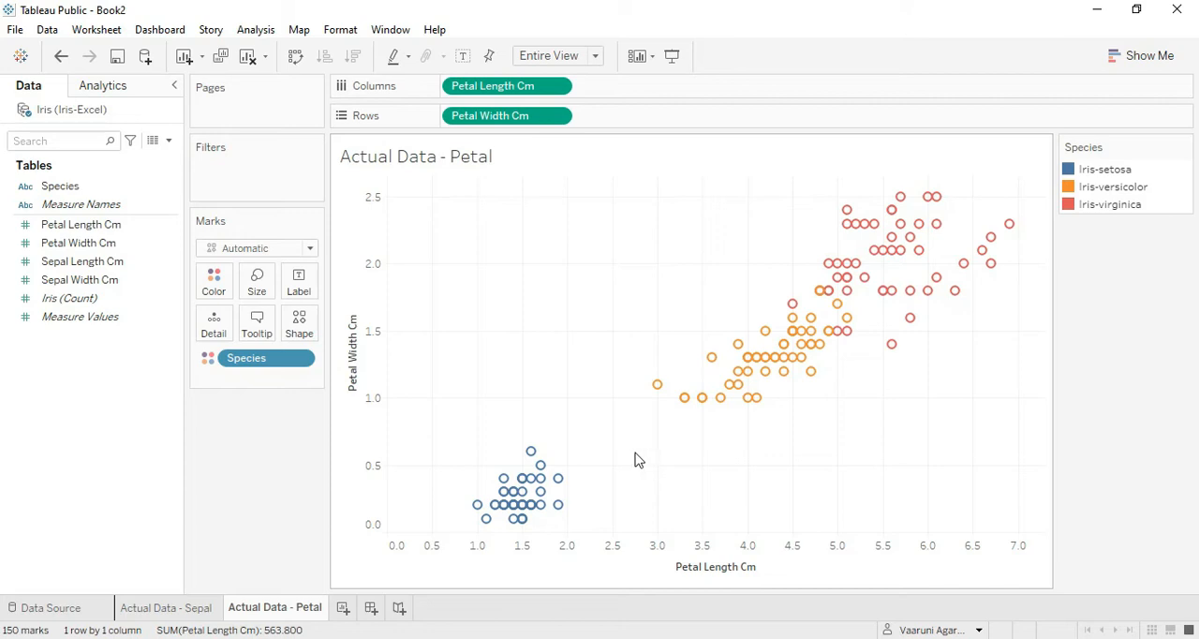
Add a new worksheet and rename it ML Algo.
left_click(341, 609)
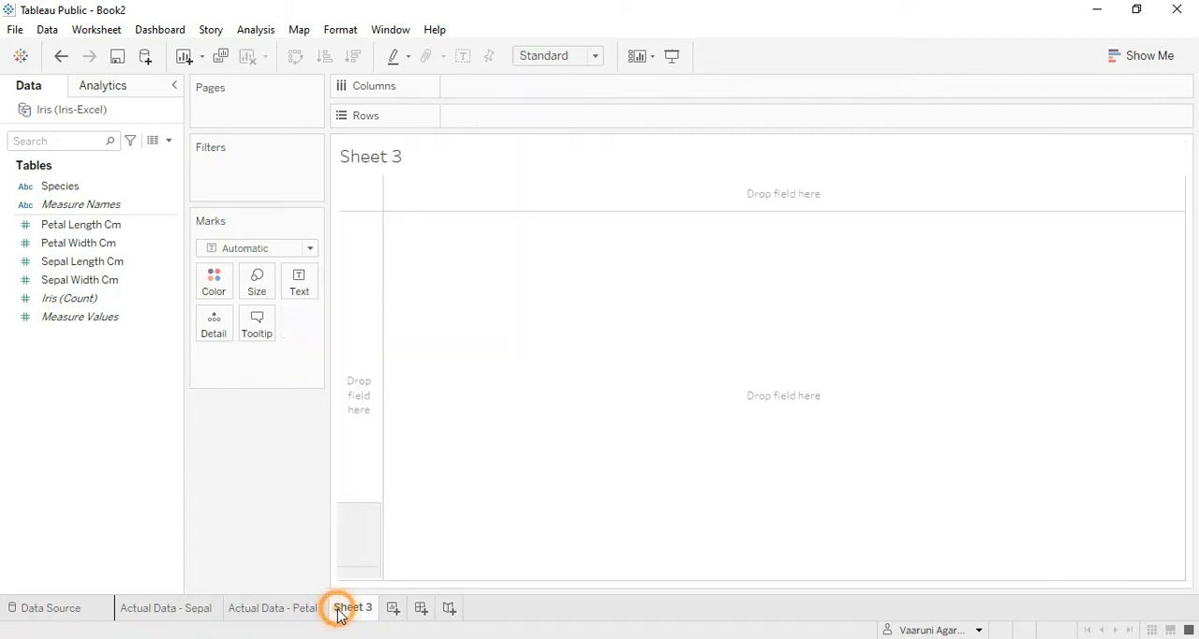
right_click(343, 608)
left_click(430, 425)
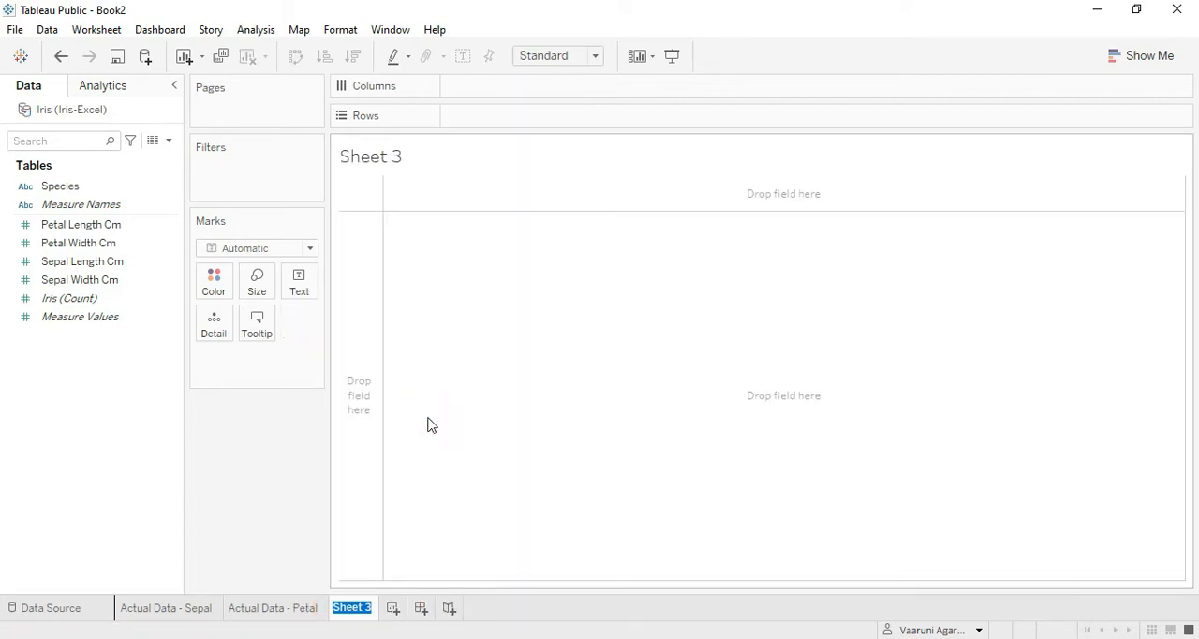
type("ML Algo")
key("Return")
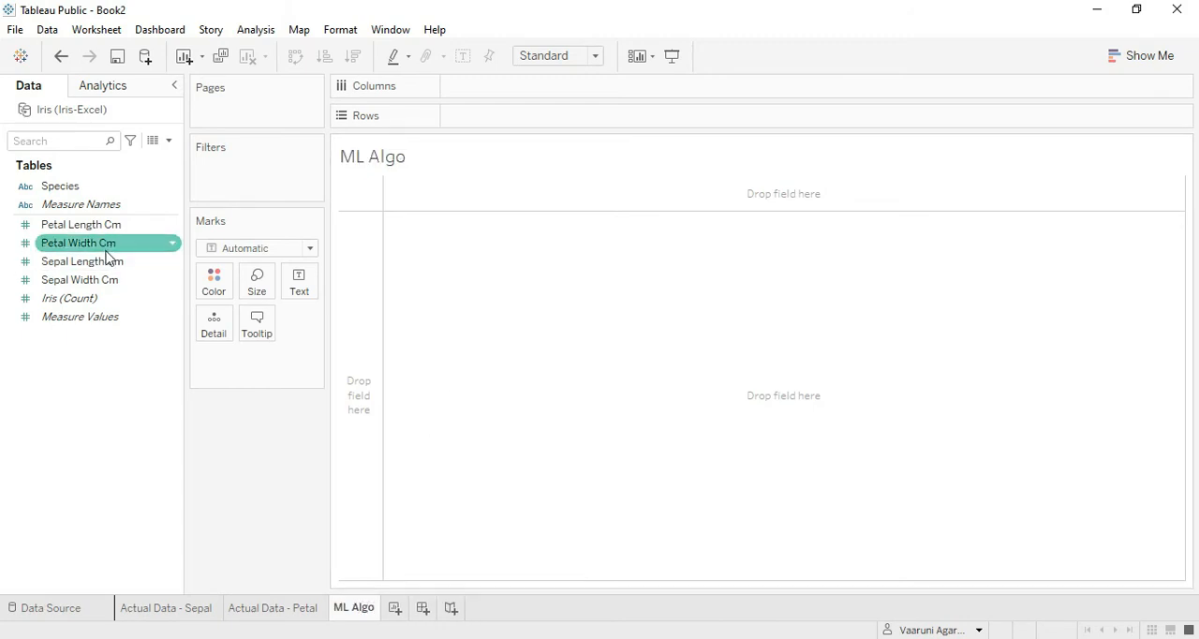
Plot Petal Length Cm on columns against Petal Width Cm on rows and turn off measure aggregation.
mouse_move(106, 226)
left_mouse_down()
mouse_move(557, 59)
mouse_move(508, 84)
left_mouse_up()
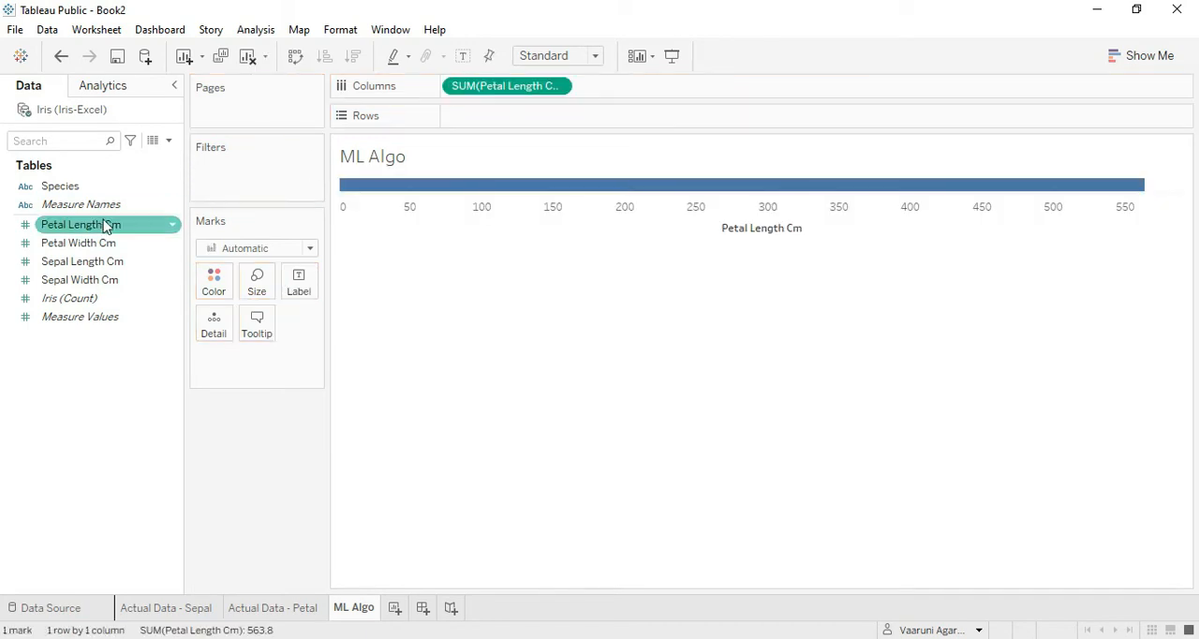
left_click(109, 240)
left_click_drag(190, 227, 525, 118)
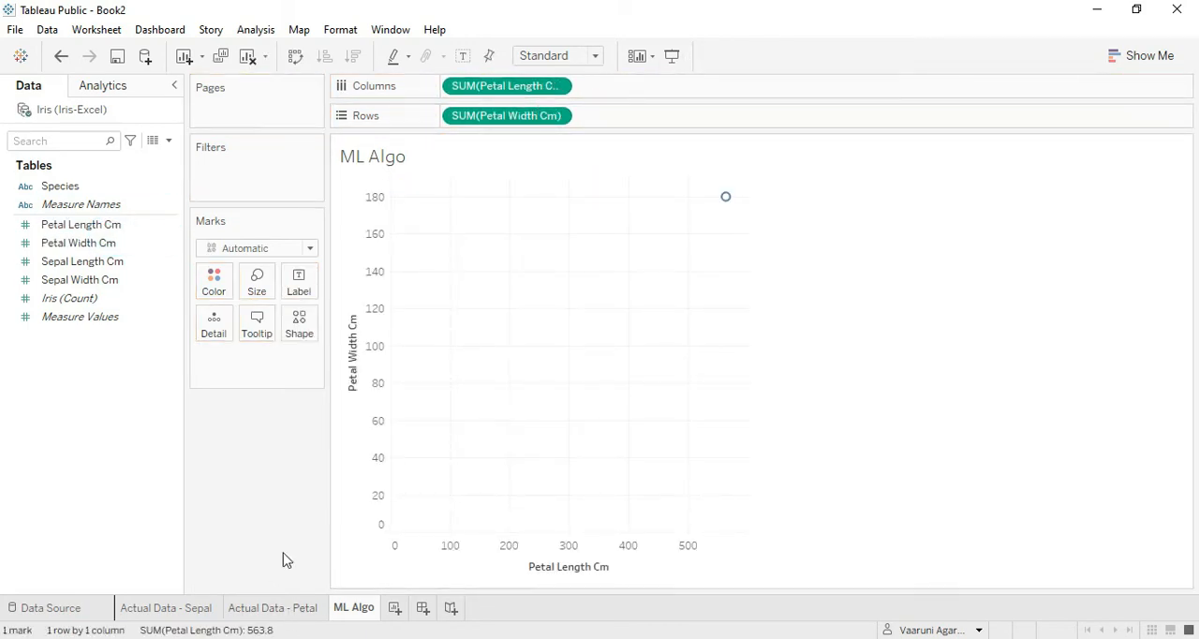
left_click(283, 607)
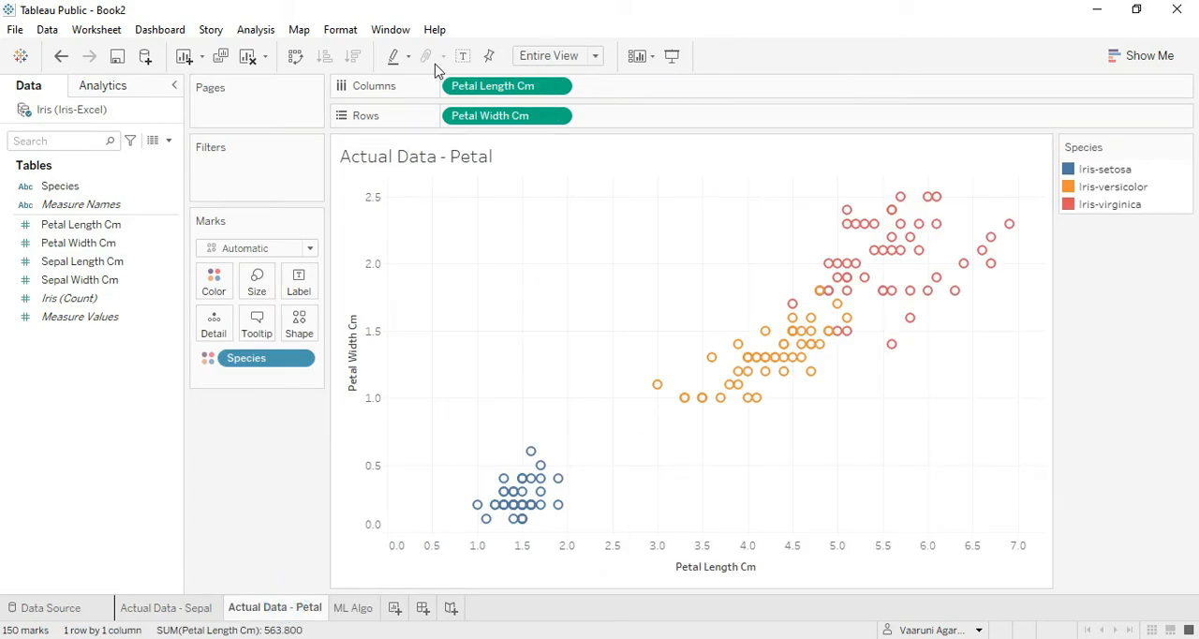
left_click(365, 611)
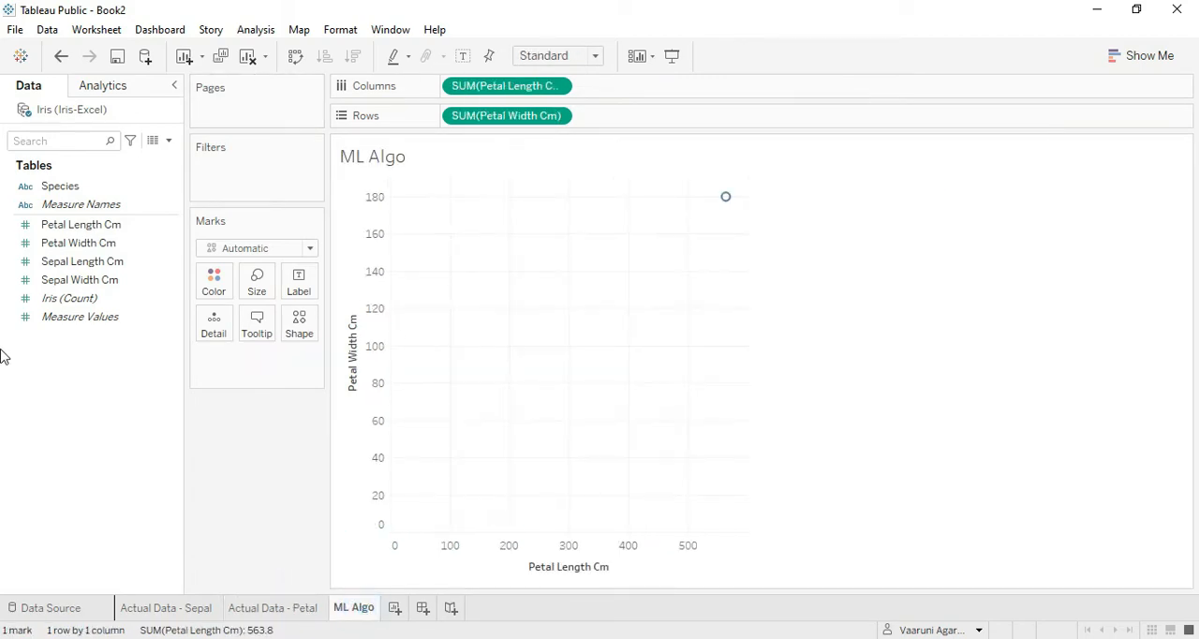
left_click(256, 29)
left_click(278, 75)
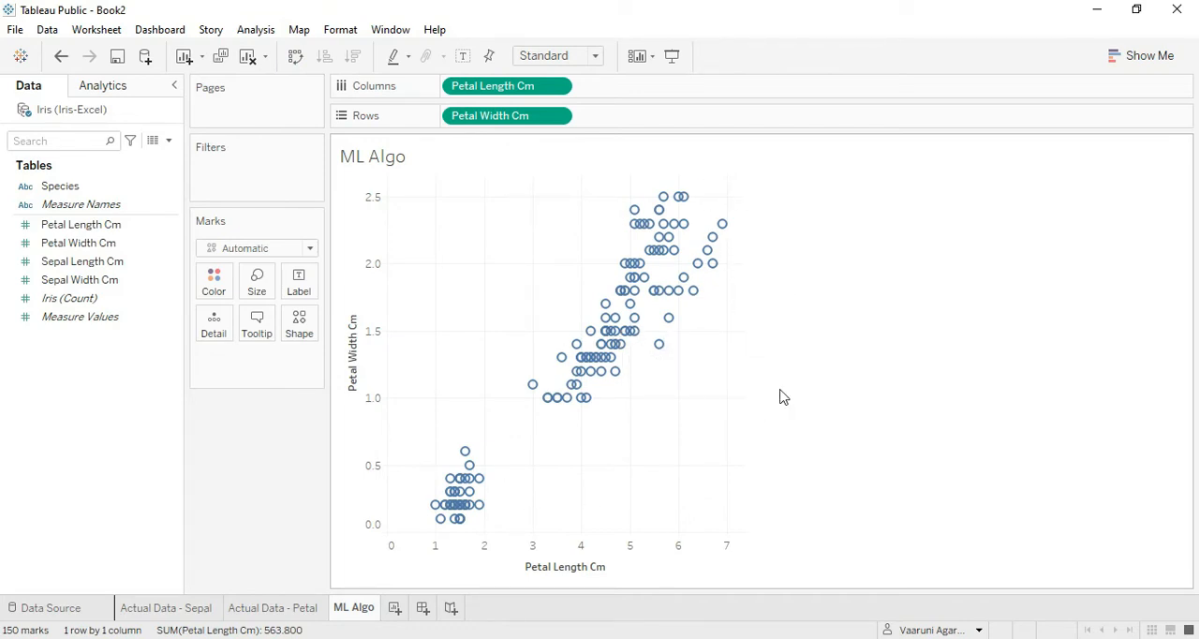
Add a Cluster model on Petal Length Cm and Petal Width Cm with the automatic number of clusters, and fit the chart to Entire View.
left_click(106, 92)
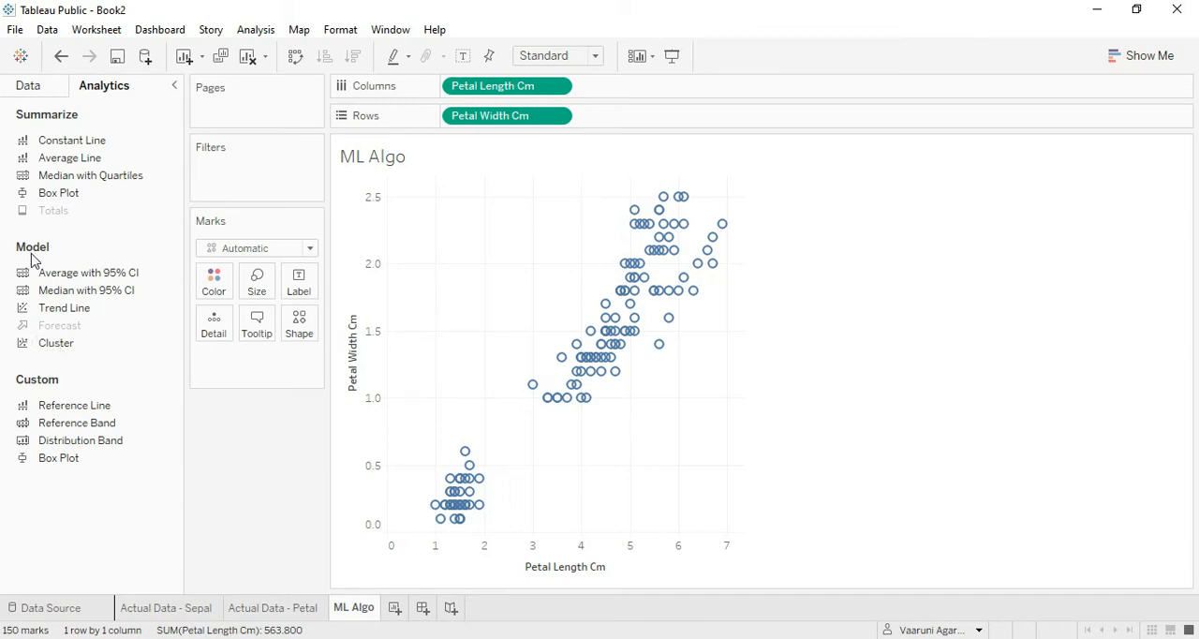
double_click(65, 345)
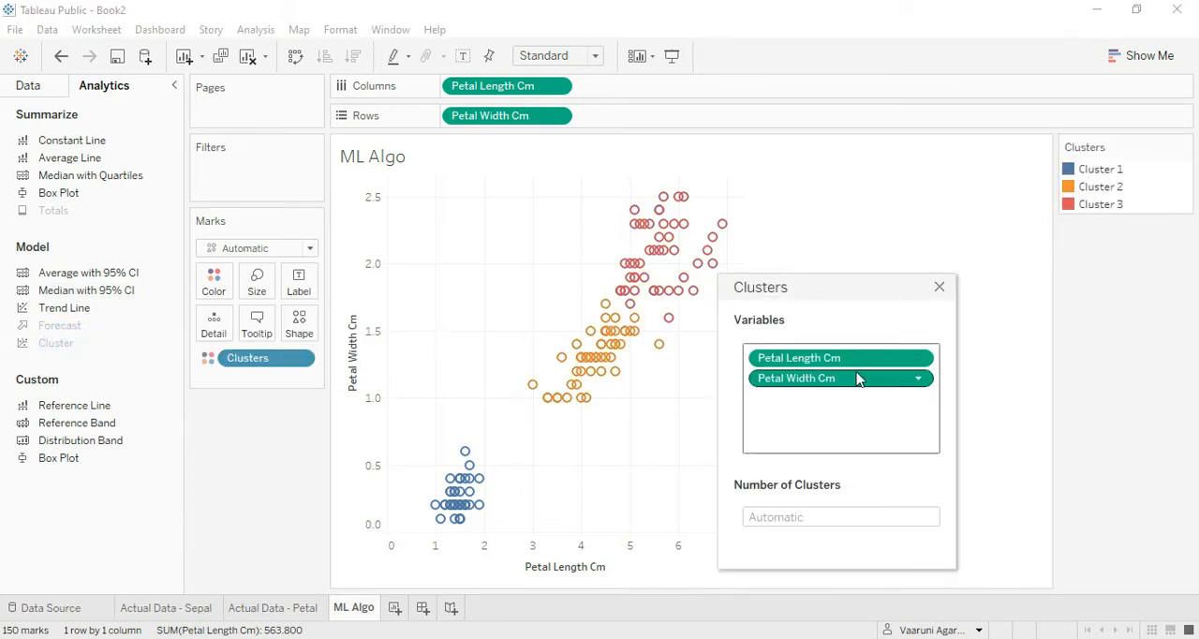
left_click_drag(829, 294, 895, 180)
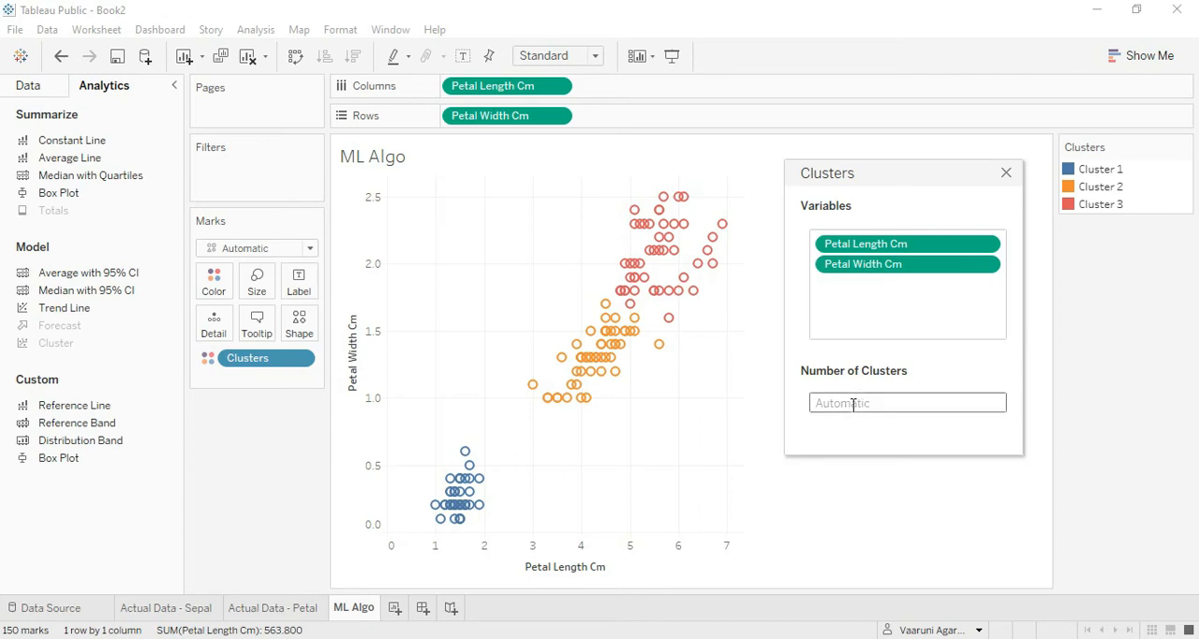
left_click(1006, 172)
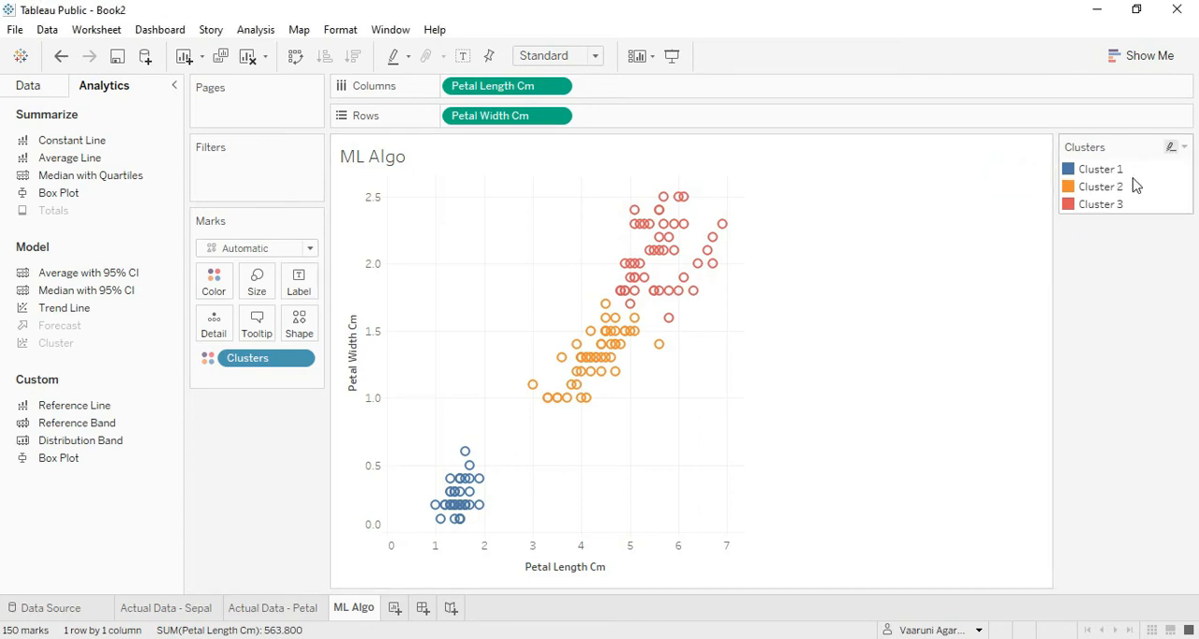
left_click(596, 56)
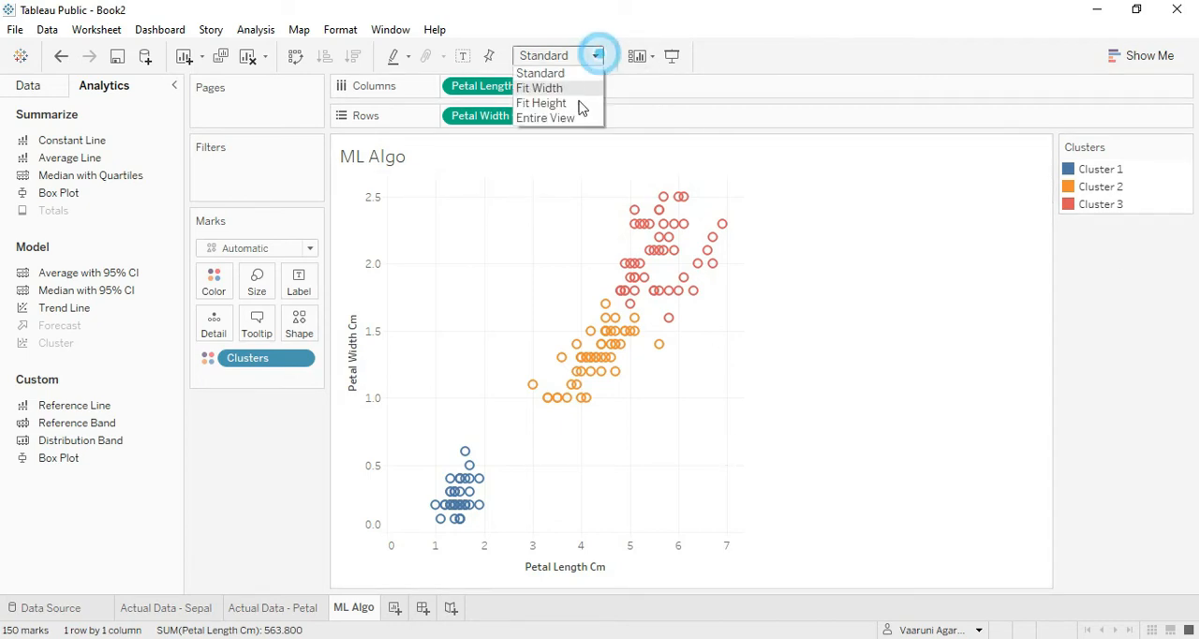
left_click(574, 117)
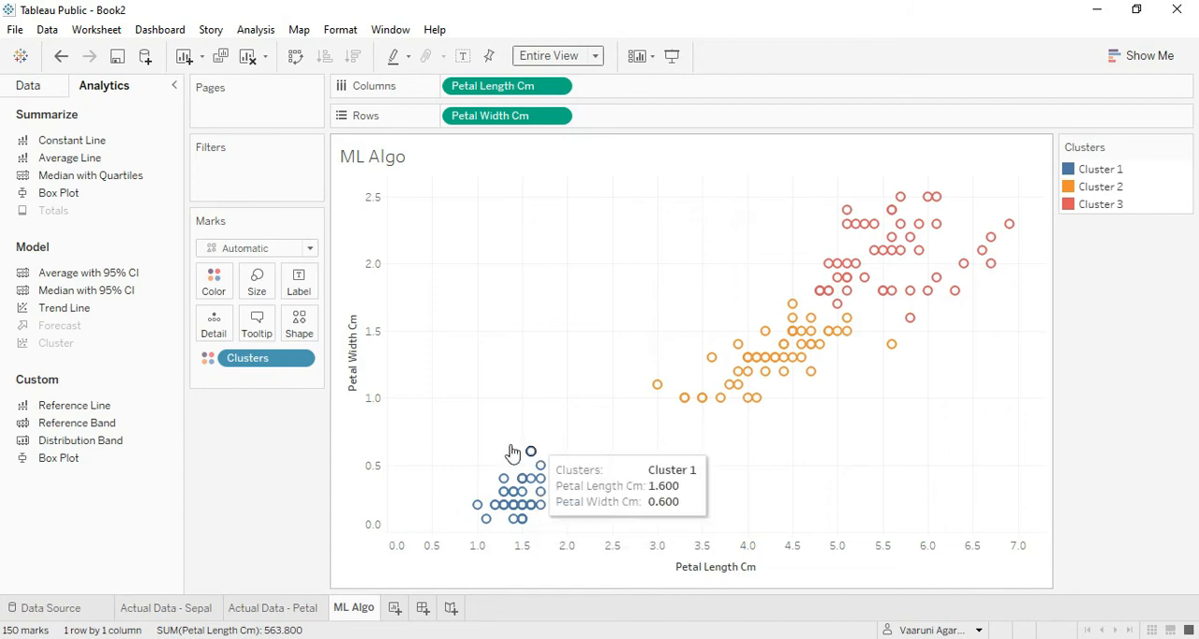
Compare the ML Algo clusters with the species colors on the Actual Data - Petal sheet.
mouse_move(481, 523)
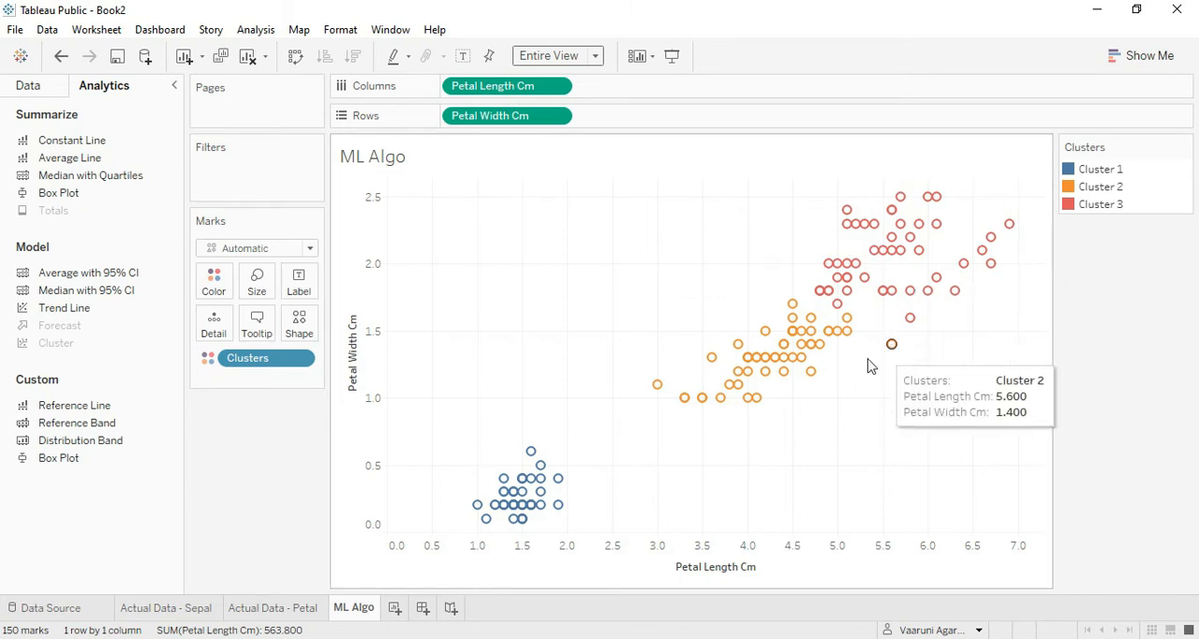
left_click(262, 609)
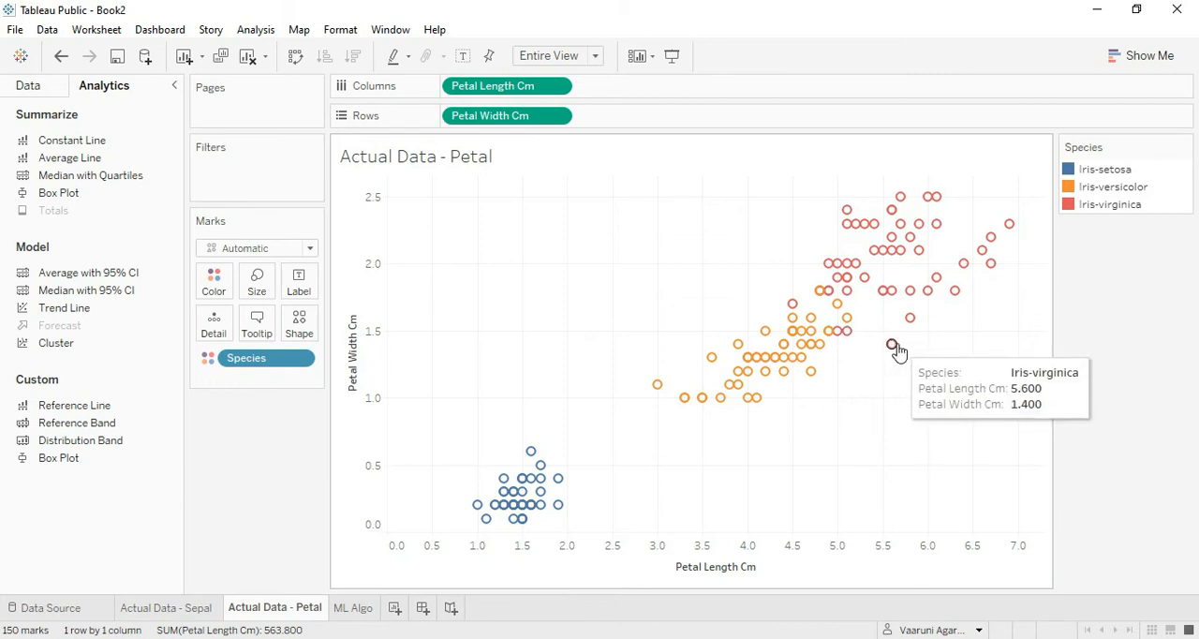
left_click(354, 608)
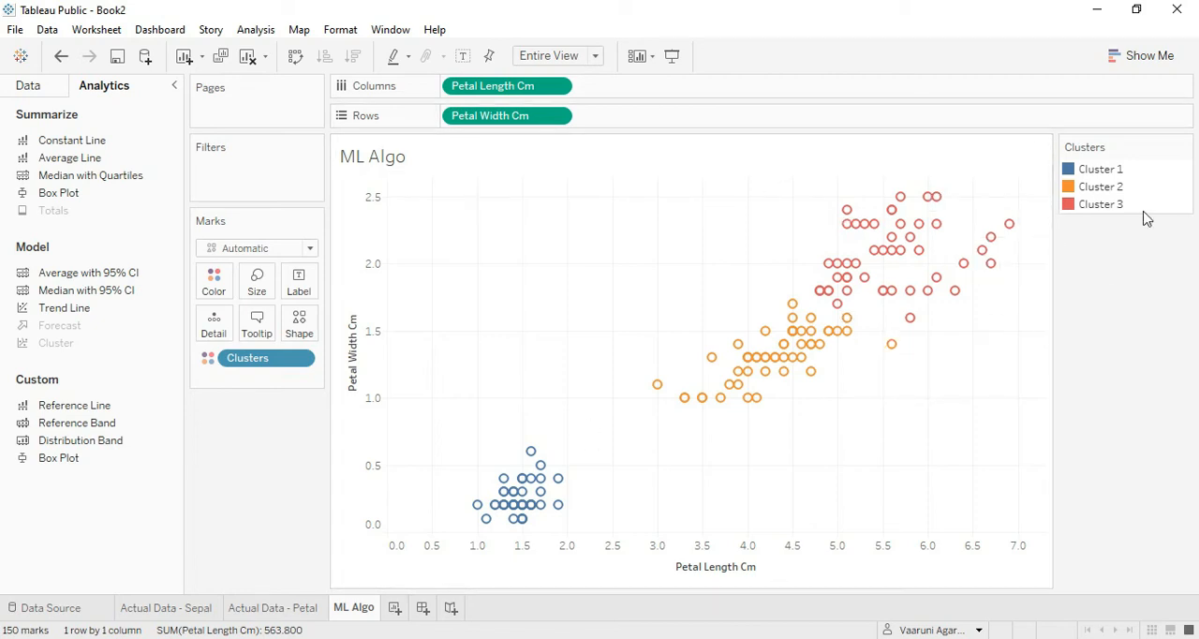
left_click(40, 85)
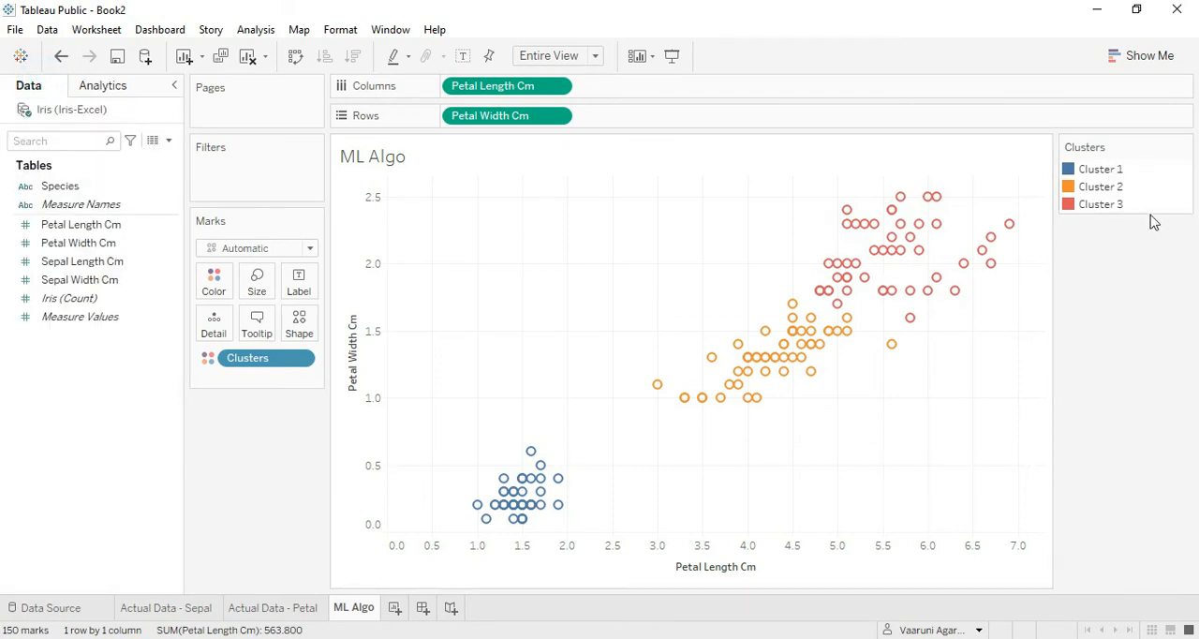
left_click(274, 611)
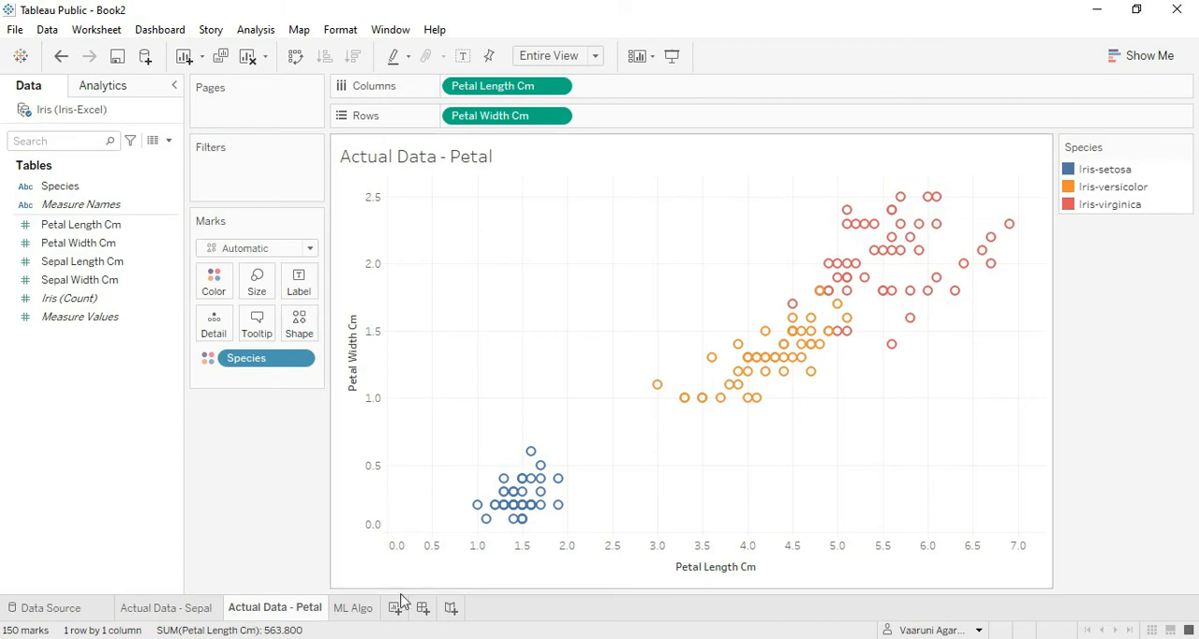
left_click(352, 611)
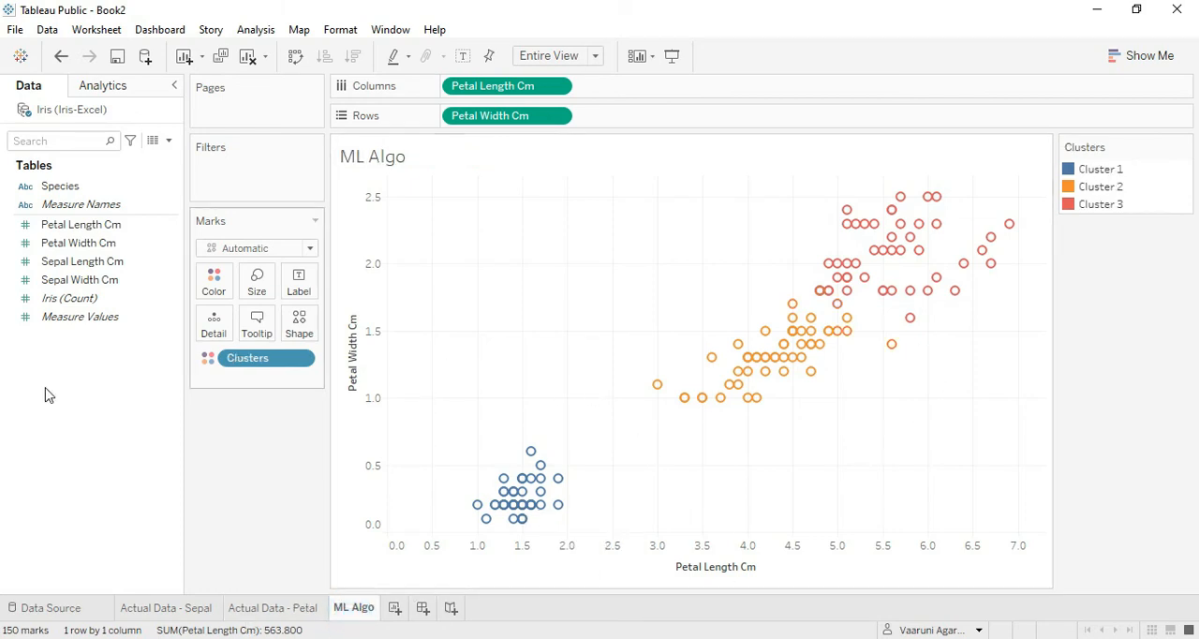
Save the computed clusters as a data field named Clusters - K Means and remove the Clusters coloring from the ML Algo chart.
left_click_drag(242, 359, 72, 182)
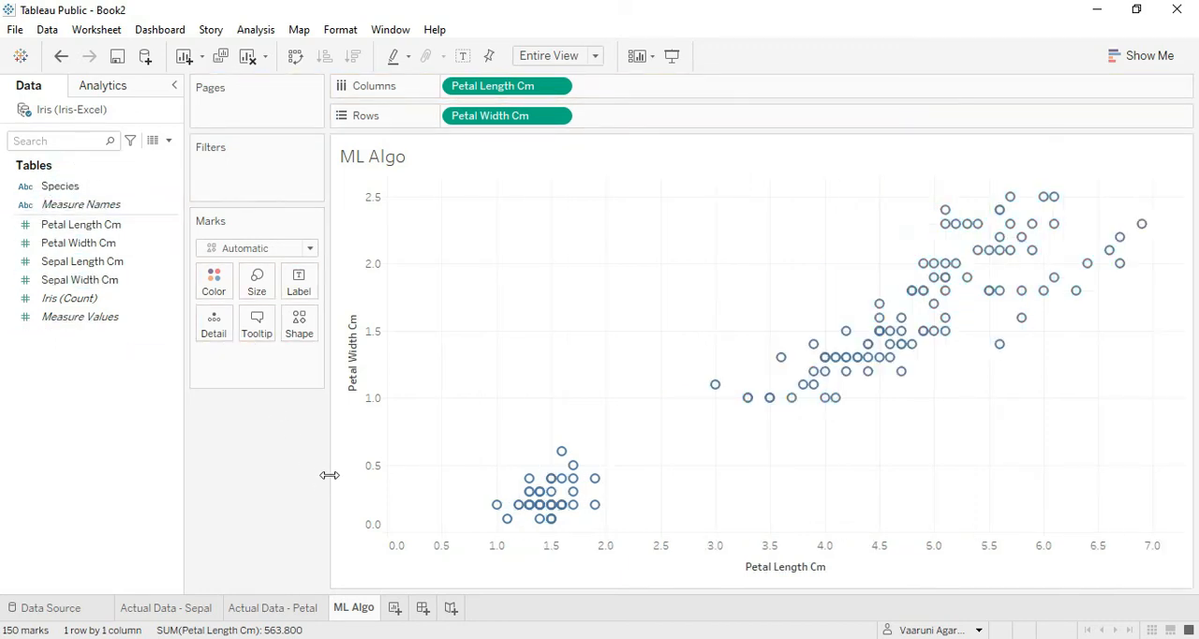
key("ctrl+z")
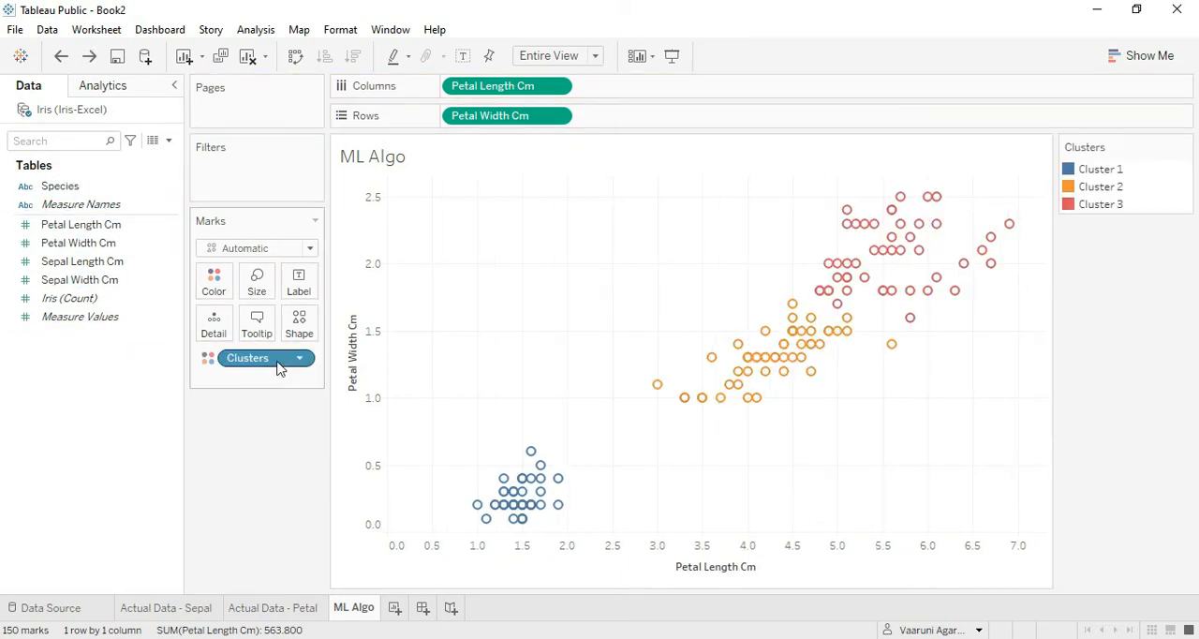
left_click_drag(274, 368, 81, 382)
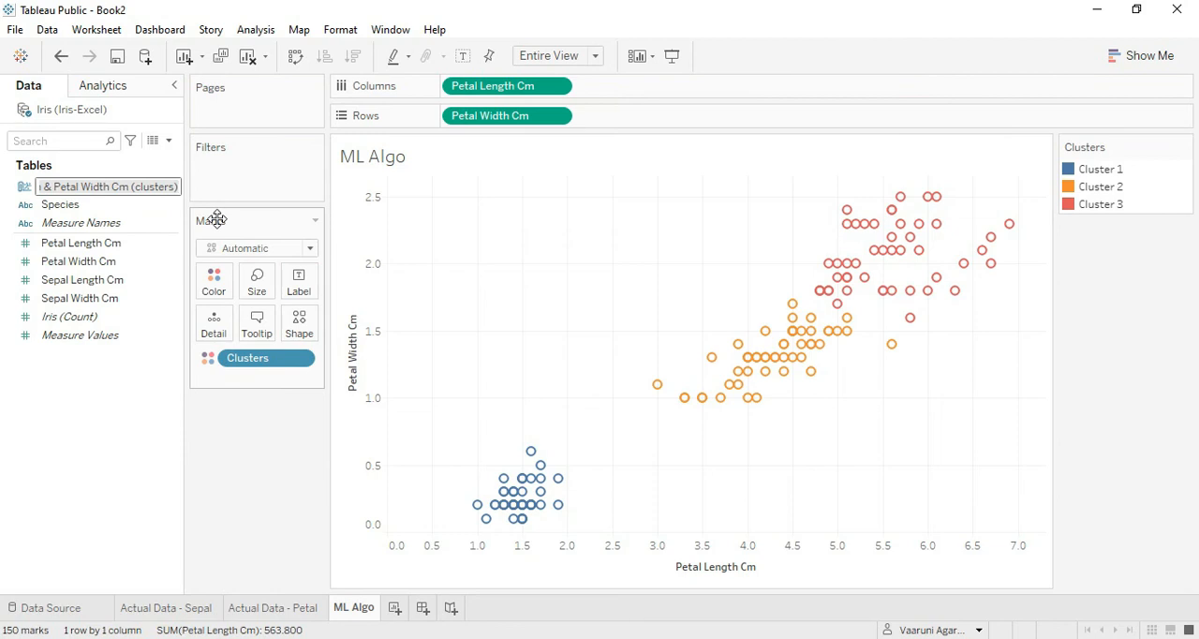
type("Clu")
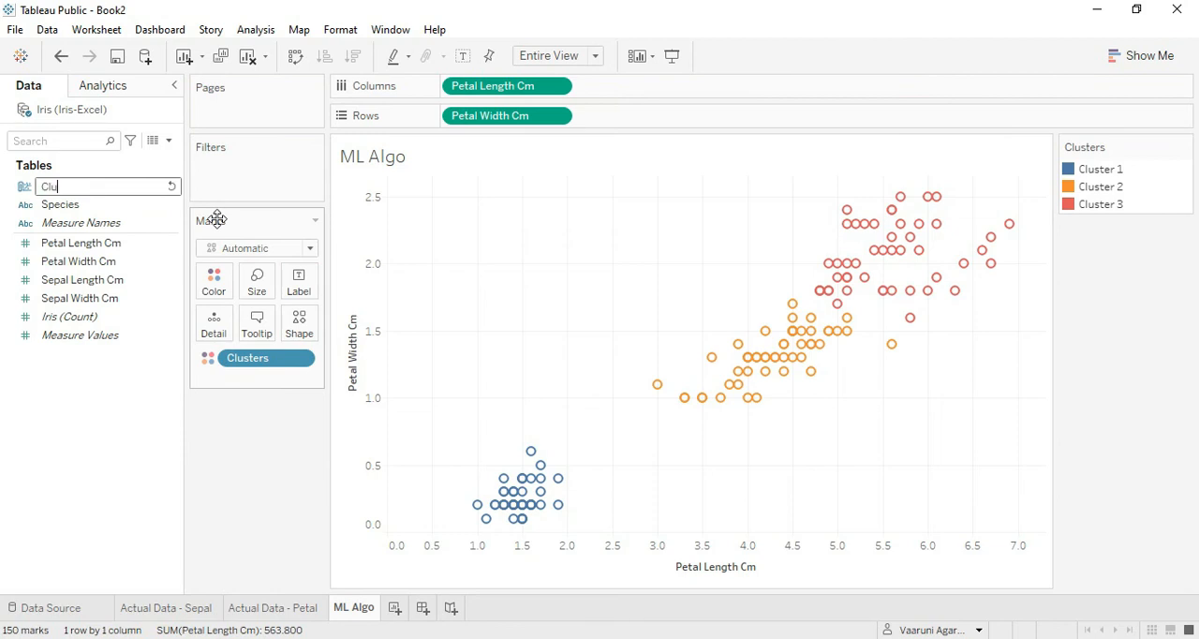
type("sters - K Means")
key("Return")
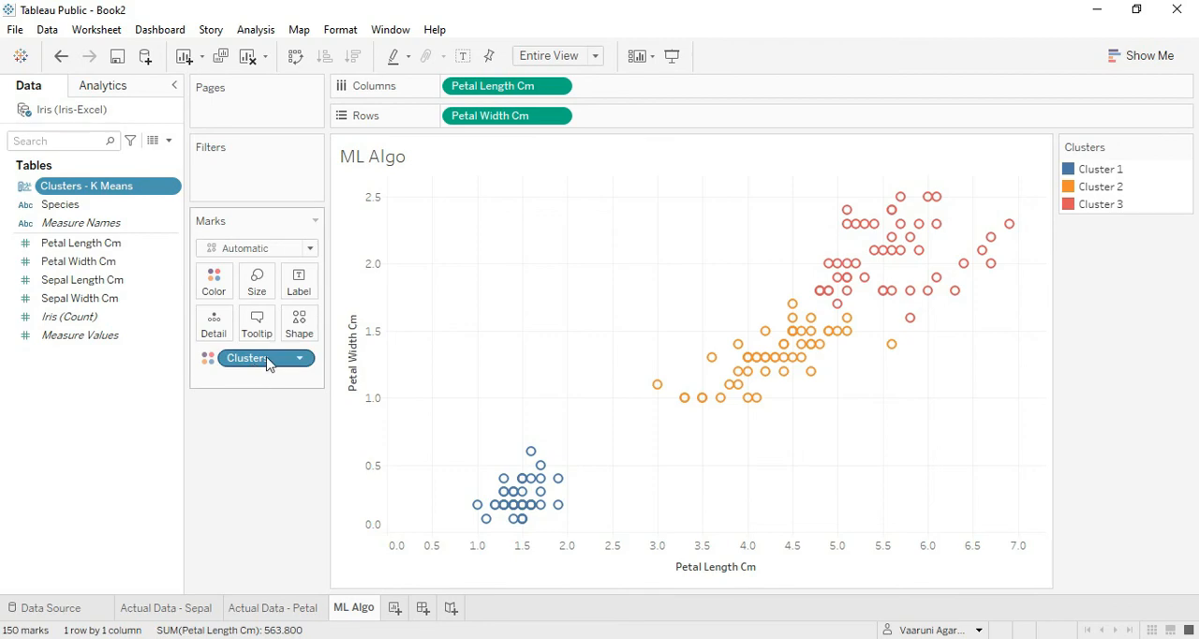
left_click_drag(268, 362, 13, 431)
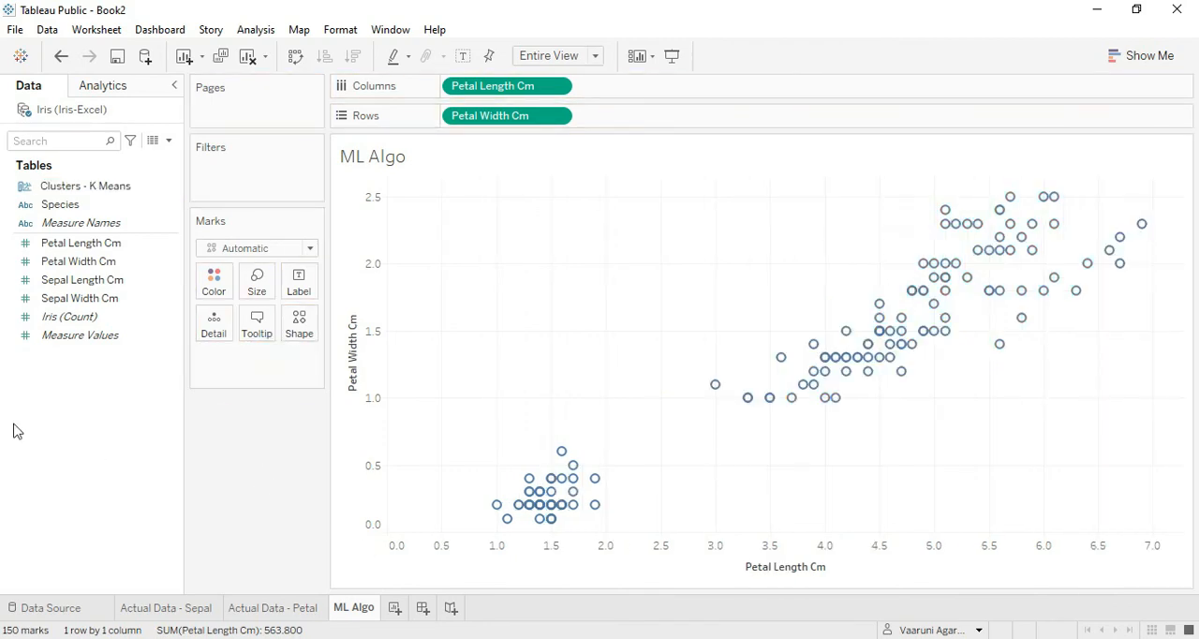
On the Actual Data - Petal sheet, edit the Clusters - K Means group and rename Cluster 1 as Iris-setosa.
left_click(249, 608)
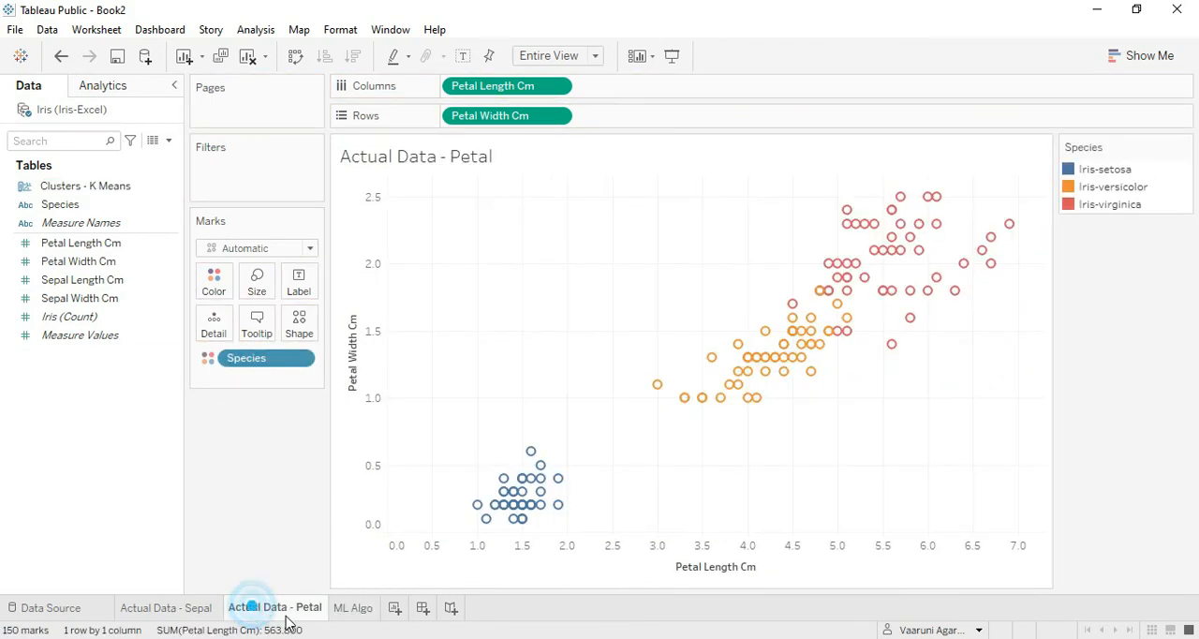
left_click(57, 189)
right_click(58, 194)
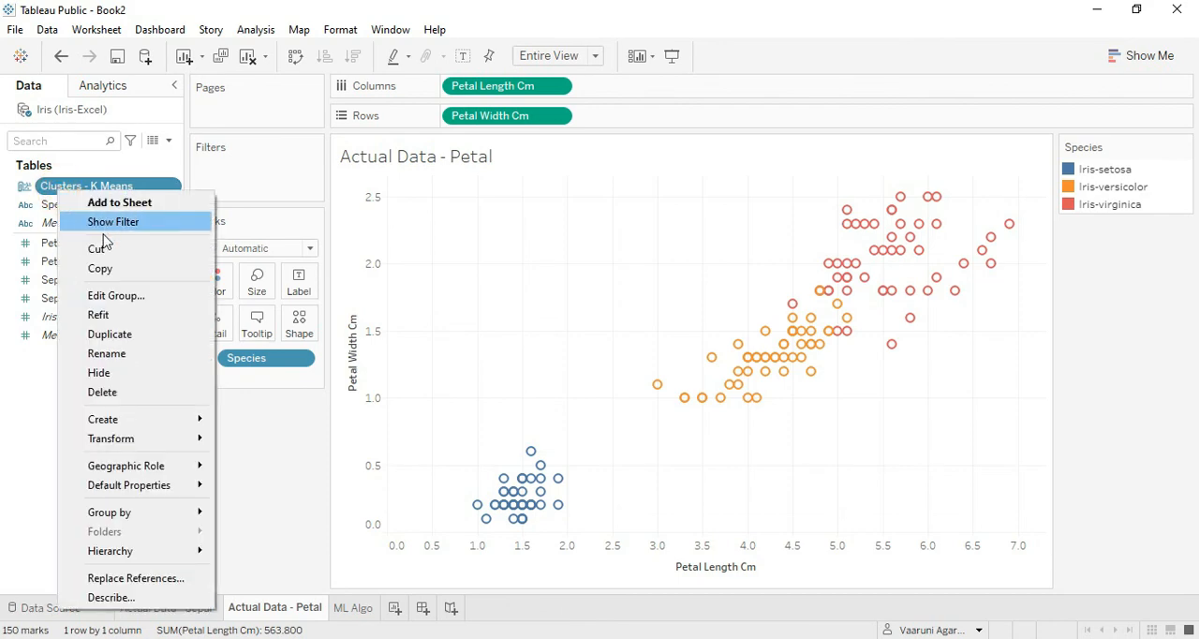
left_click(113, 298)
left_click(500, 223)
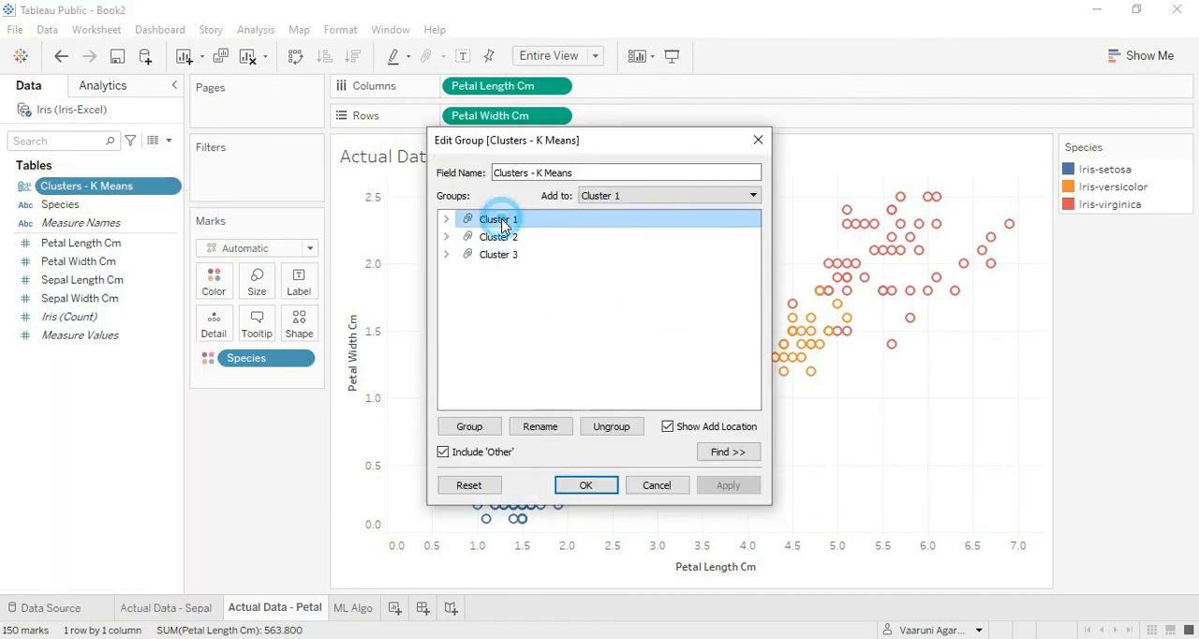
left_click(550, 425)
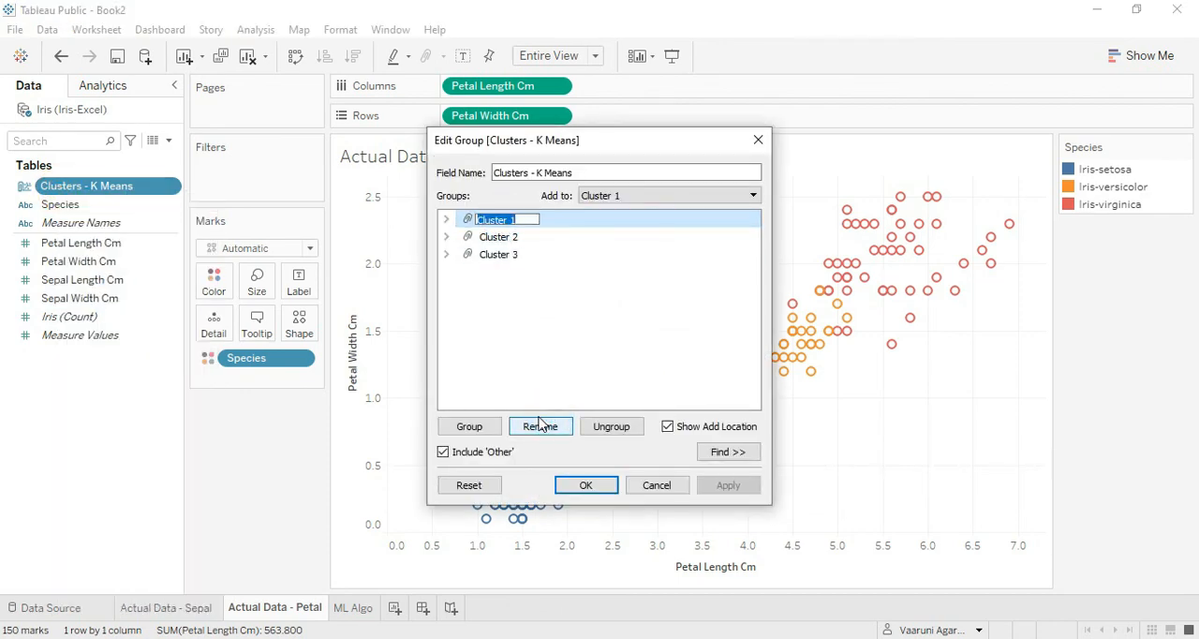
type("Iris-setosa")
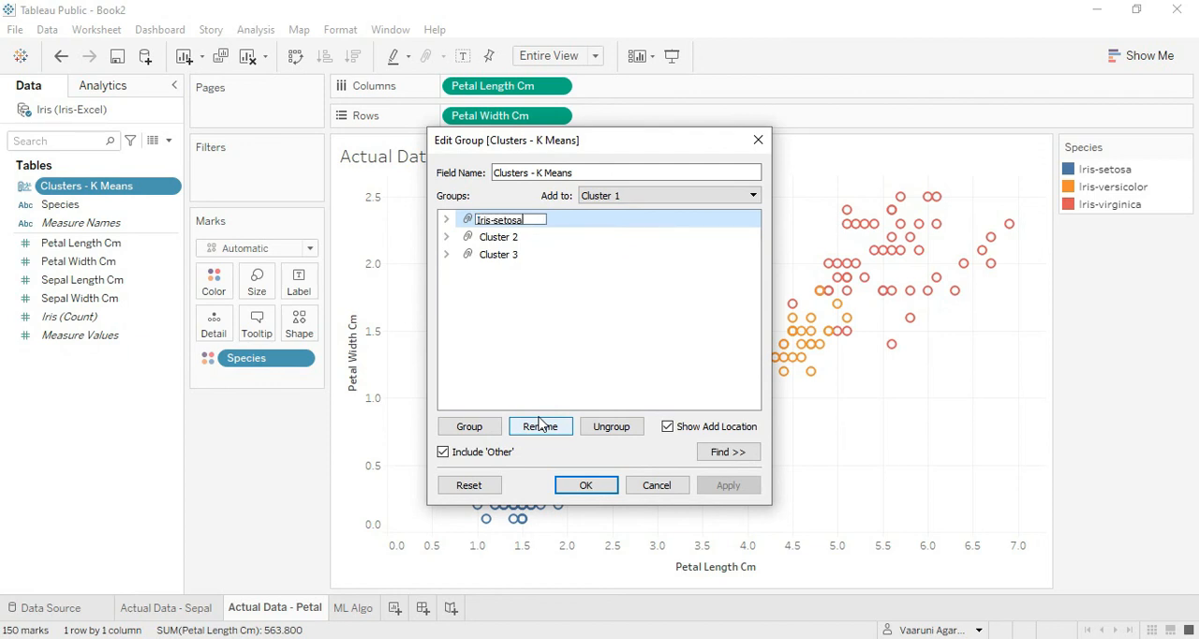
Rename Cluster 2 as Iris-versicolor in the group.
left_click(521, 238)
left_click(540, 424)
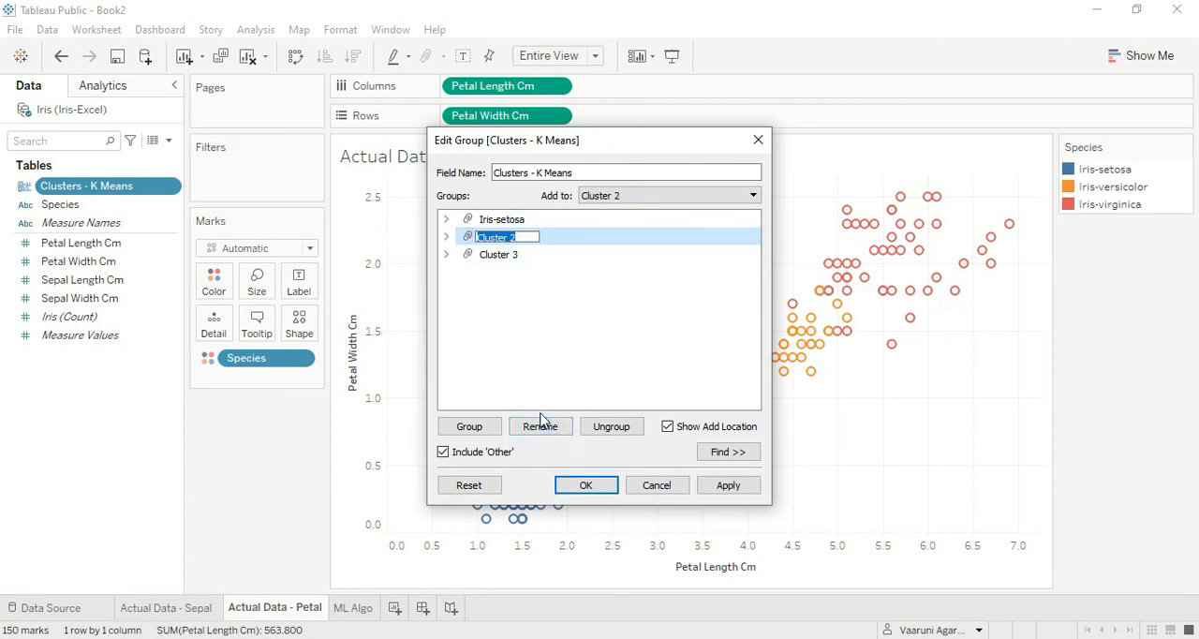
type("Iris-versicolor")
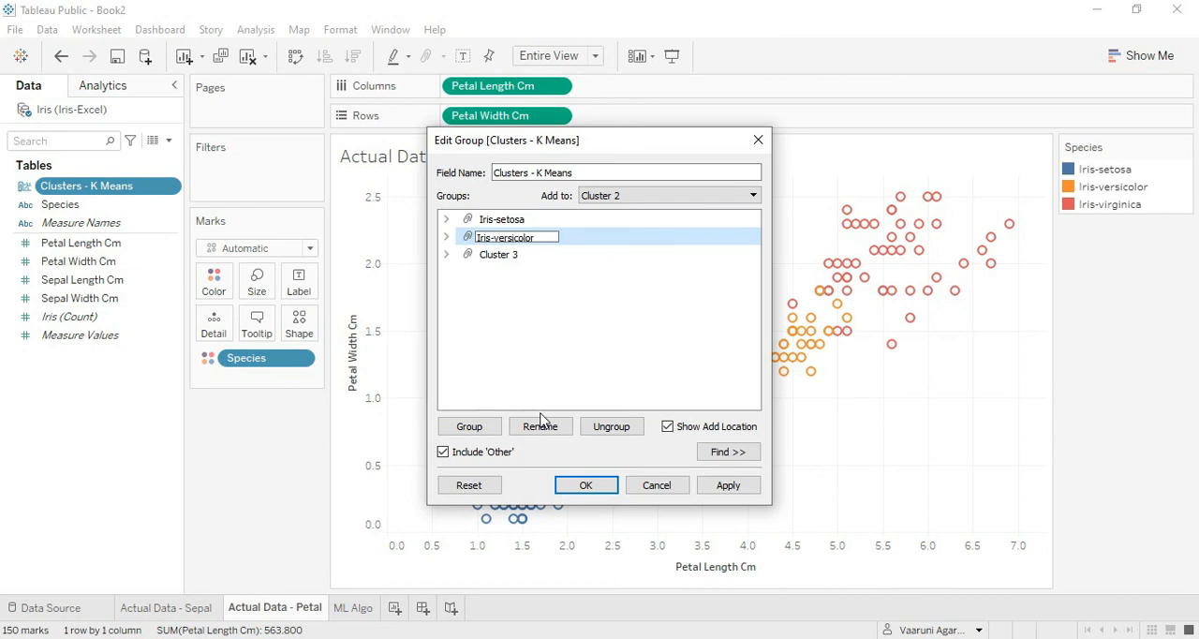
Rename Cluster 3 as Iris-virginica and apply the group changes.
left_click(500, 255)
left_click(551, 428)
key("BackSpace")
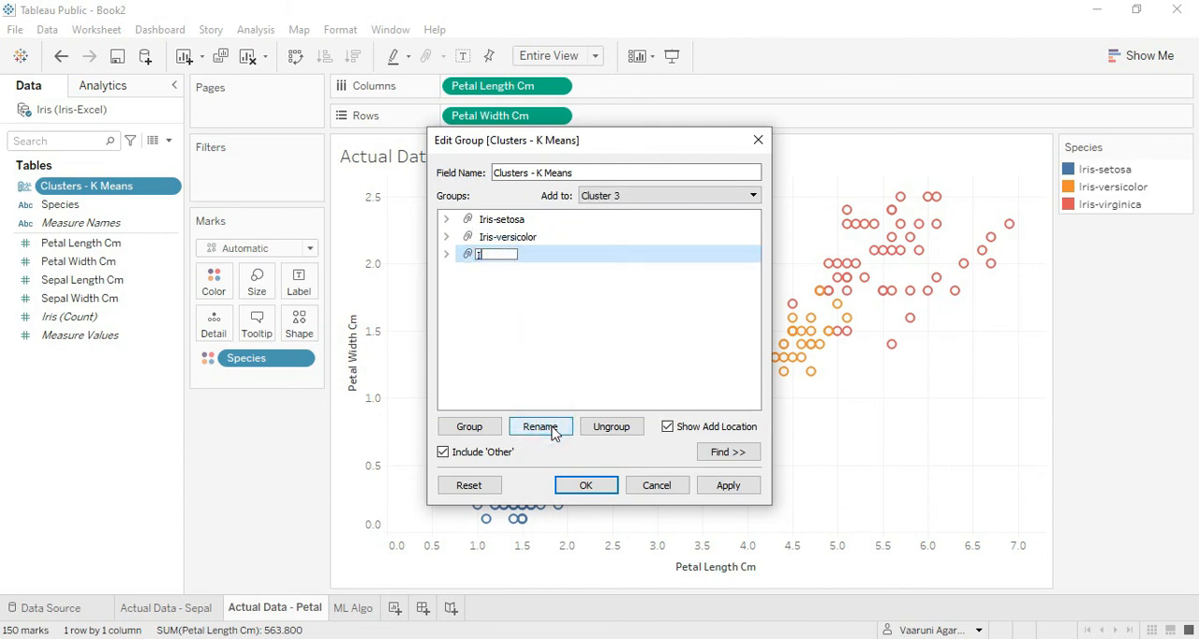
type("Iris-virginica")
key("Return")
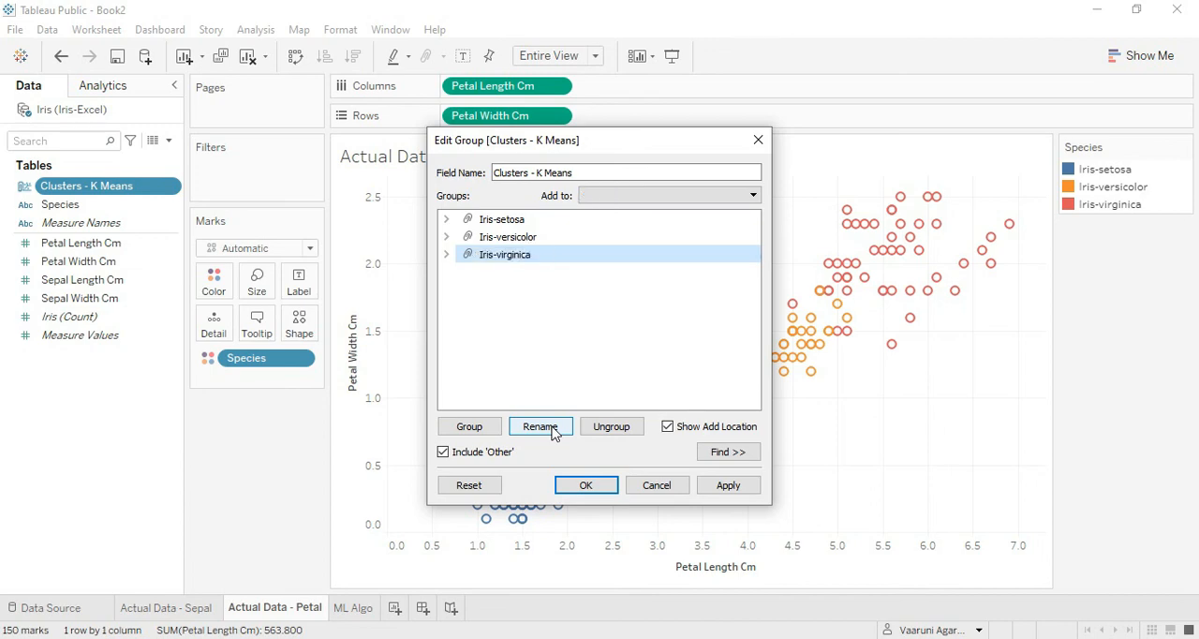
left_click(728, 487)
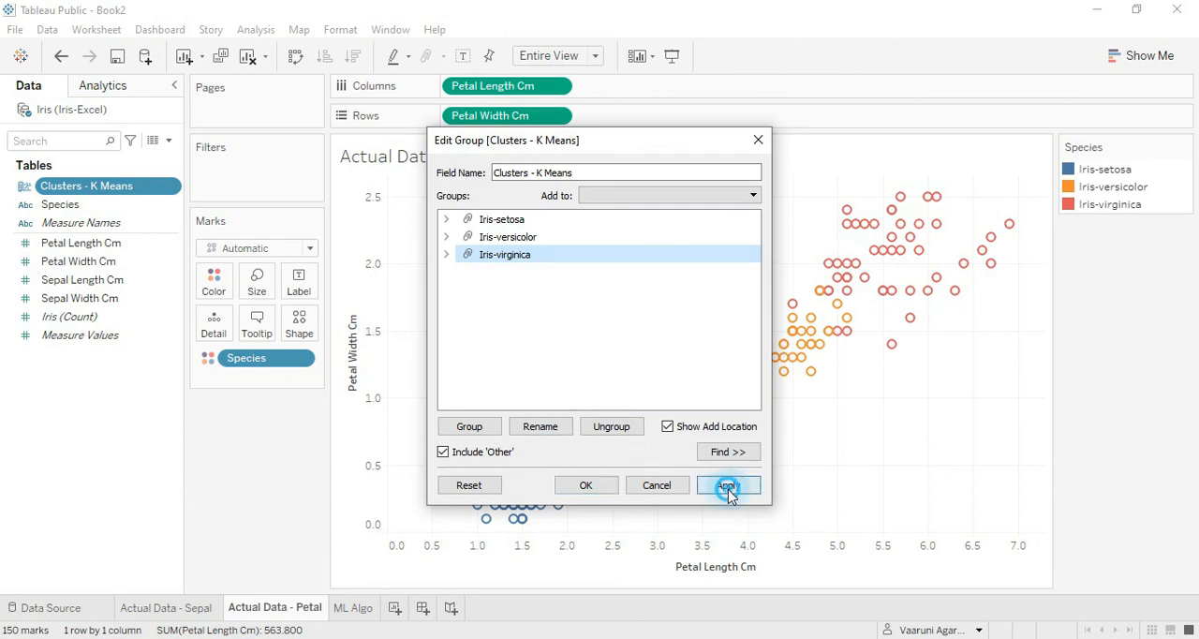
left_click(579, 489)
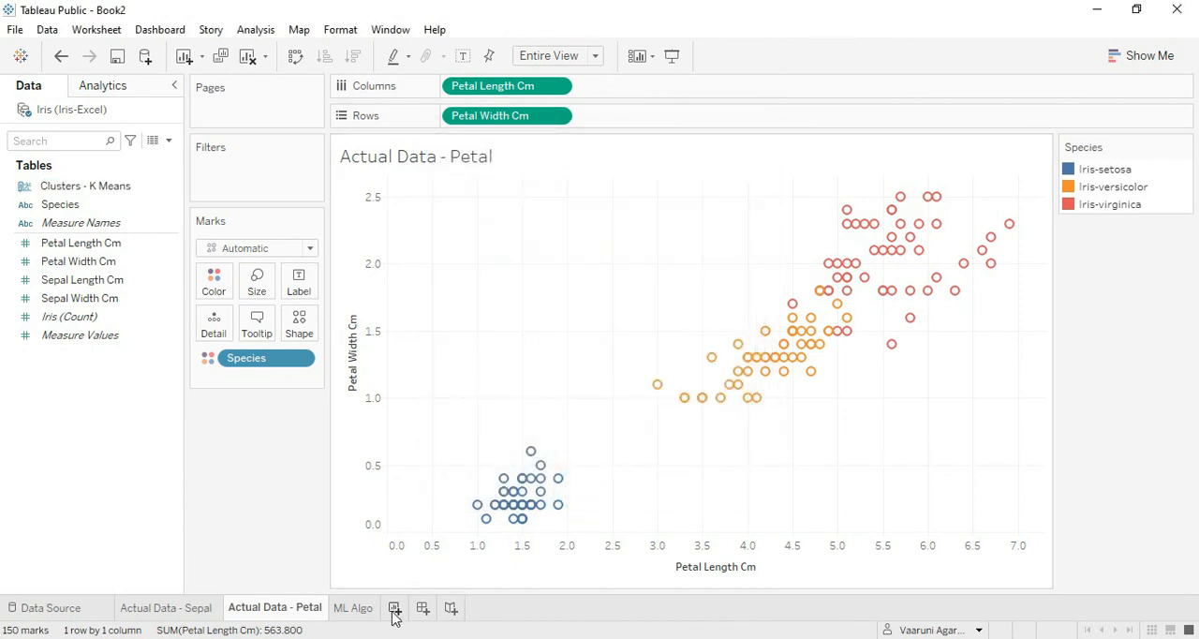
Color the marks on the ML Algo sheet by Clusters - K Means.
left_click(349, 608)
left_click_drag(91, 194, 214, 279)
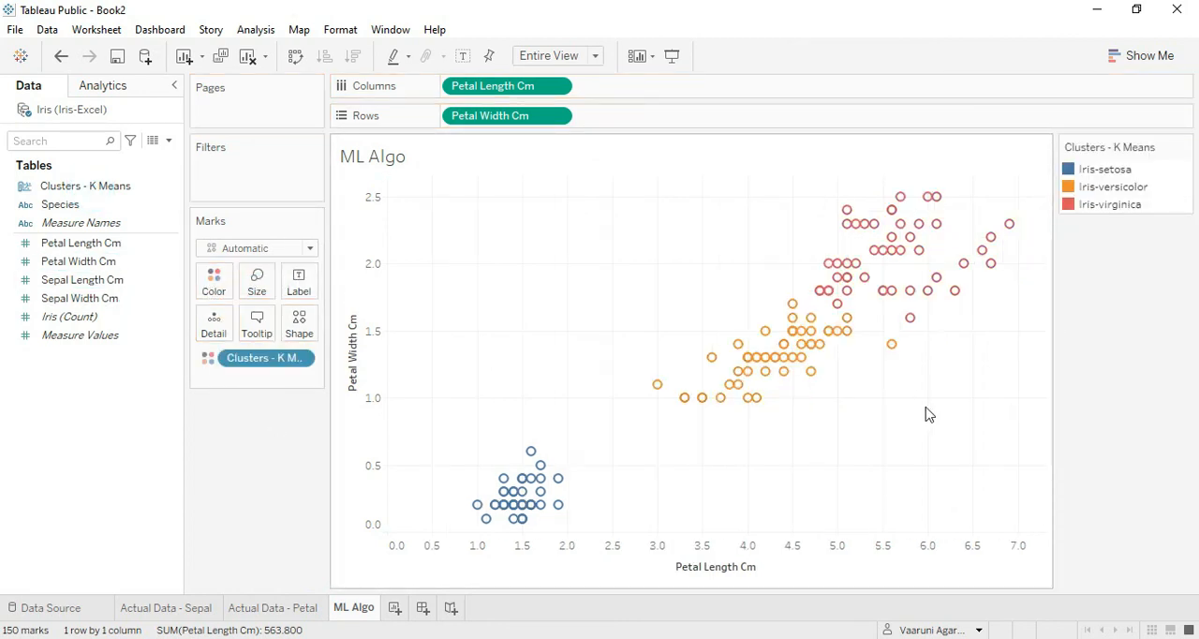